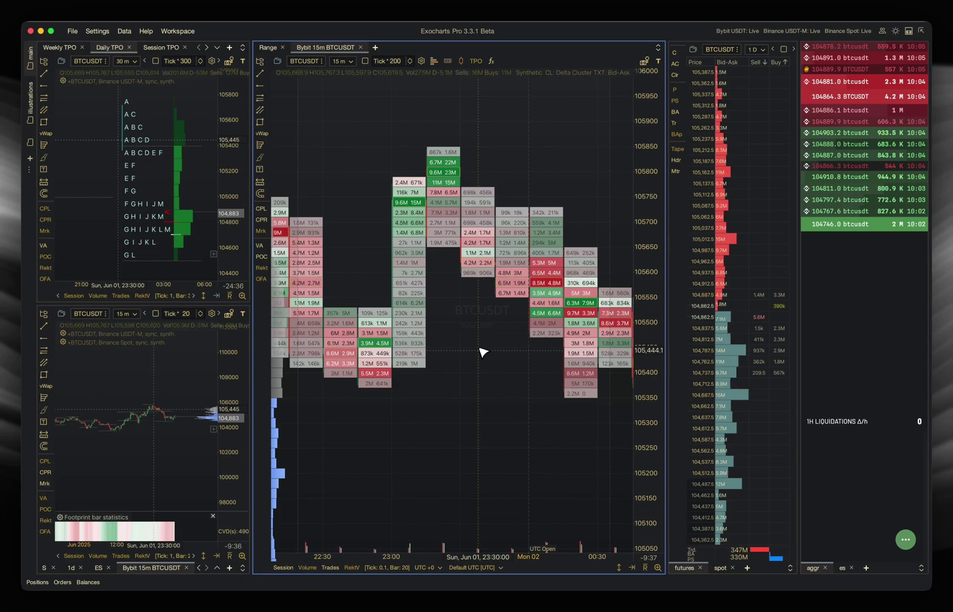
Step: Add the DBars (Delta Bars) indicator below the Bybit 15m BTCUSDT footprint chart
{"action": "scroll", "coordinate": [533, 195], "scroll_direction": "down", "scroll_amount": 5}
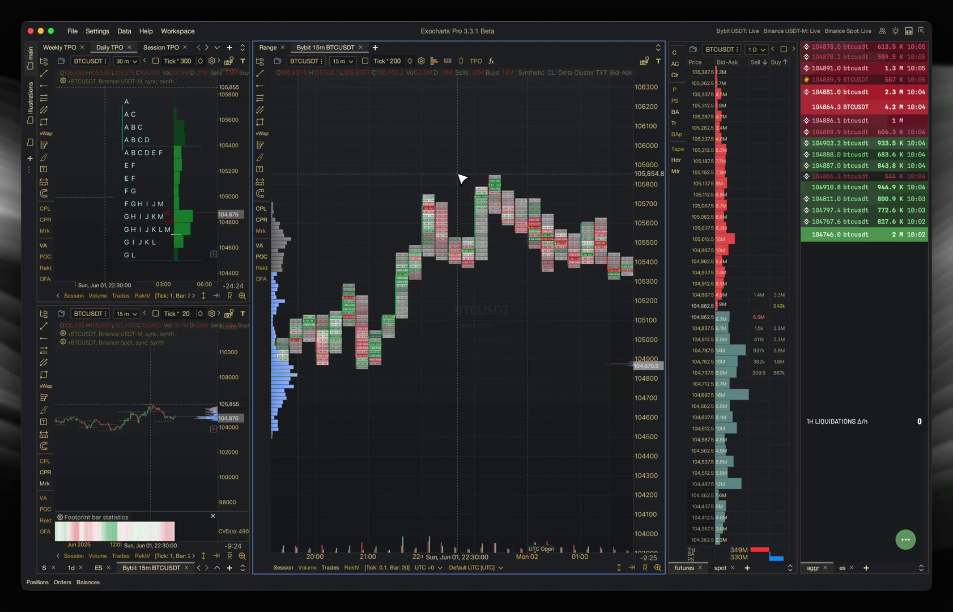
{"action": "scroll", "coordinate": [475, 168], "scroll_direction": "up", "scroll_amount": 5}
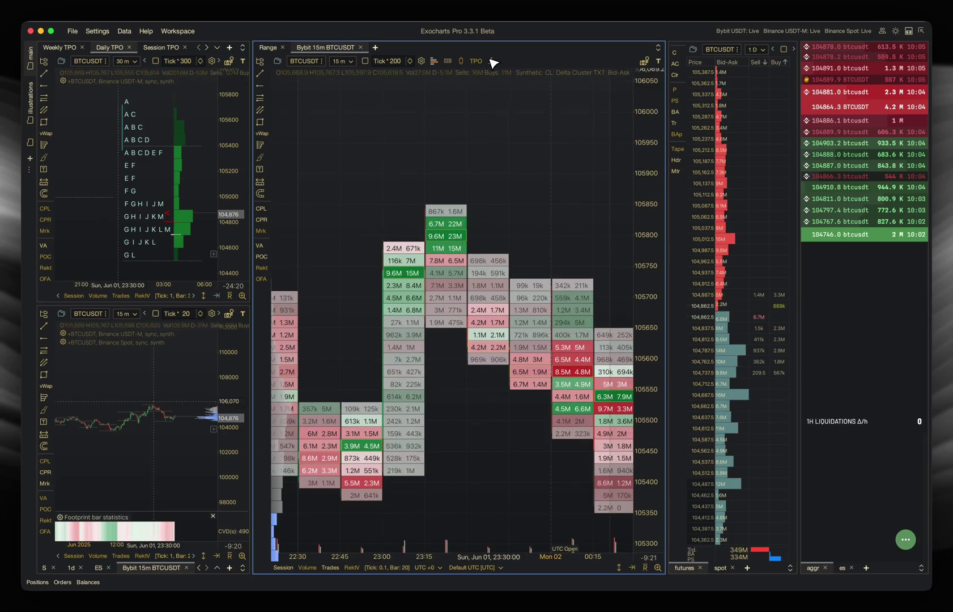
{"action": "mouse_move", "coordinate": [491, 62]}
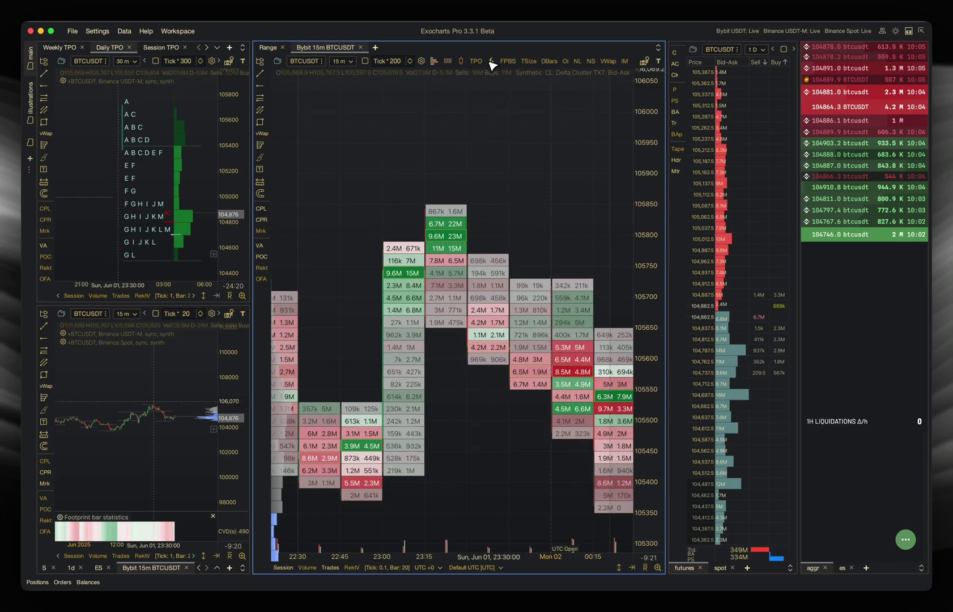
{"action": "left_click", "coordinate": [550, 61]}
{"action": "scroll", "coordinate": [460, 312], "scroll_direction": "down", "scroll_amount": 8}
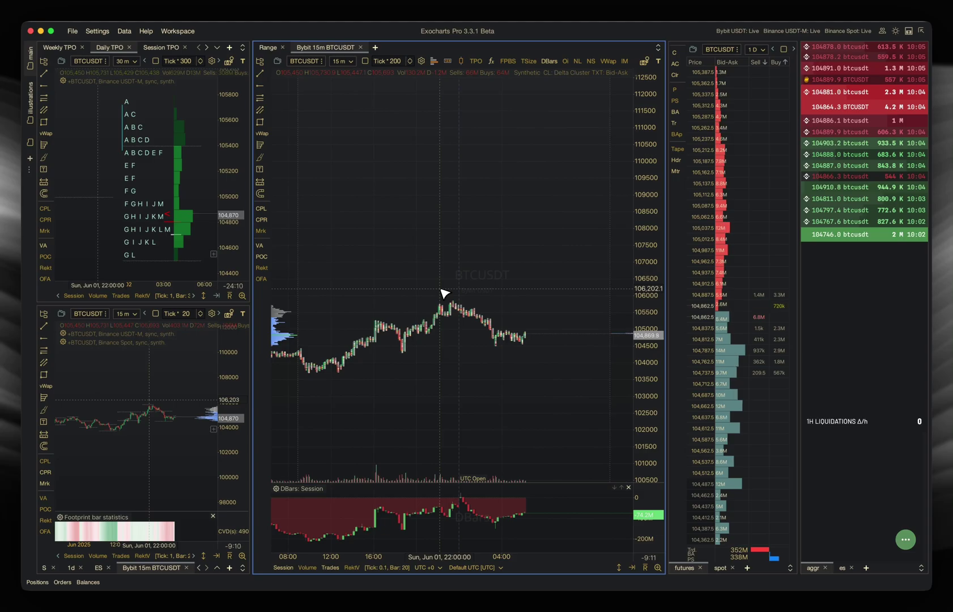
Step: Show the CVD line in the Delta Bars indicator and set its line type to Visible Range
{"action": "scroll", "coordinate": [447, 296], "scroll_direction": "up", "scroll_amount": 10}
{"action": "left_click_drag", "start_coordinate": [490, 179], "coordinate": [423, 445]}
{"action": "scroll", "coordinate": [362, 315], "scroll_direction": "down", "scroll_amount": 5}
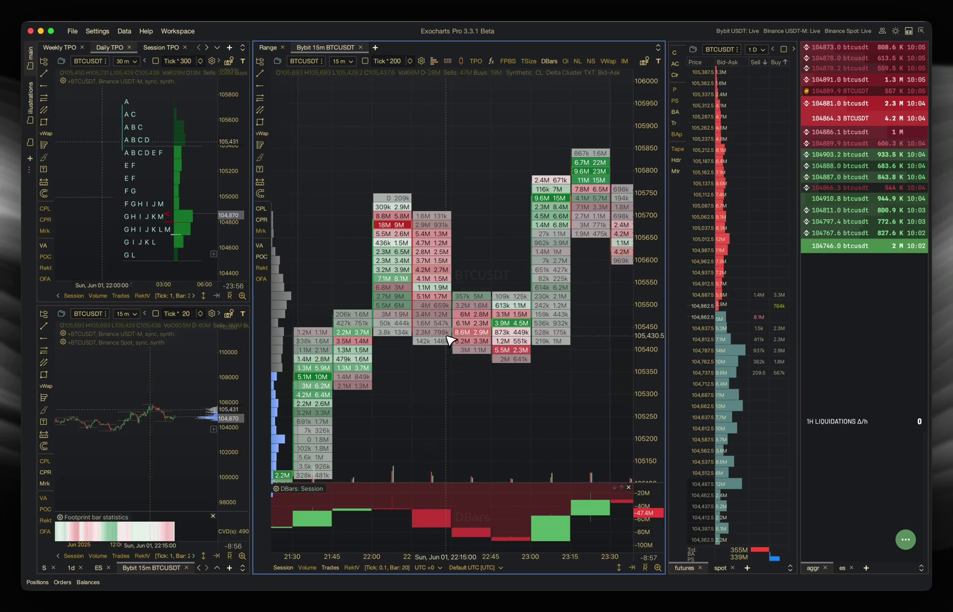
{"action": "scroll", "coordinate": [451, 340], "scroll_direction": "down", "scroll_amount": 8}
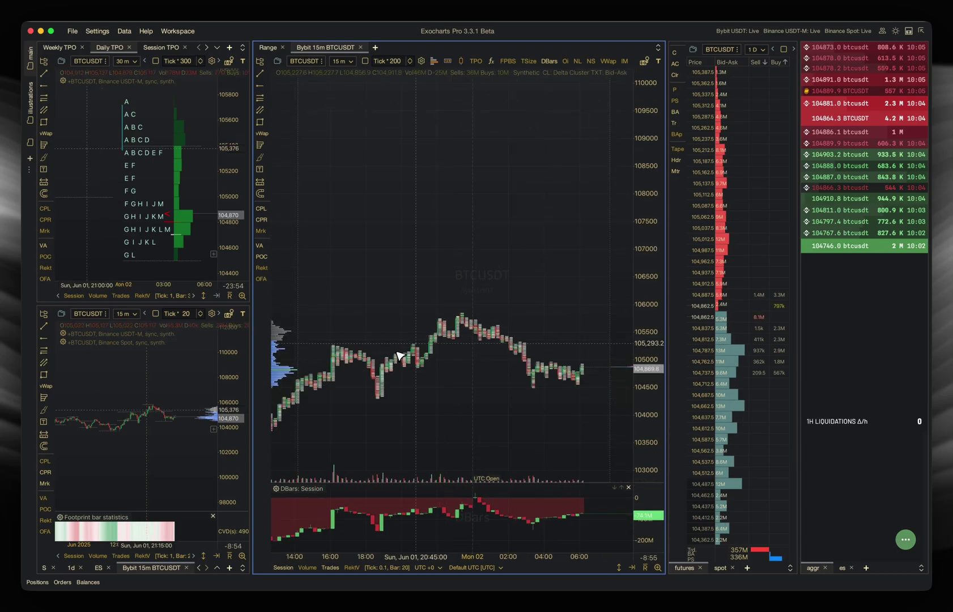
{"action": "scroll", "coordinate": [451, 323], "scroll_direction": "down", "scroll_amount": 5}
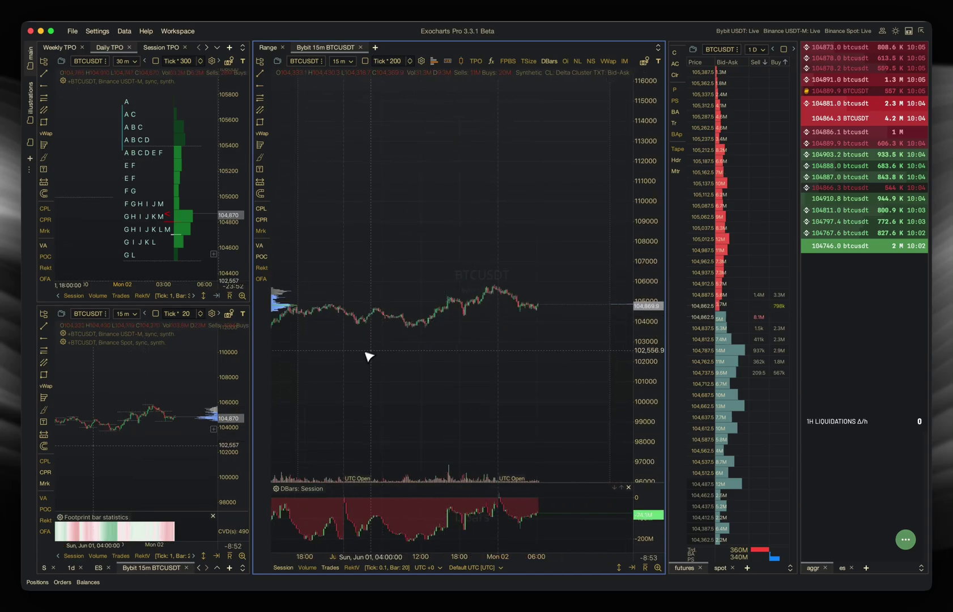
{"action": "scroll", "coordinate": [353, 353], "scroll_direction": "down", "scroll_amount": 5}
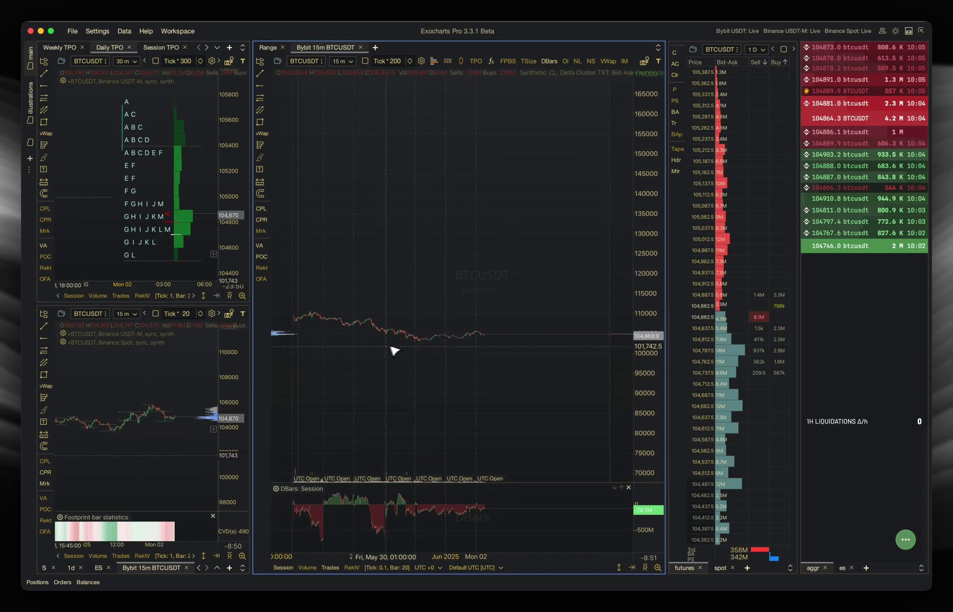
{"action": "left_click", "coordinate": [283, 489]}
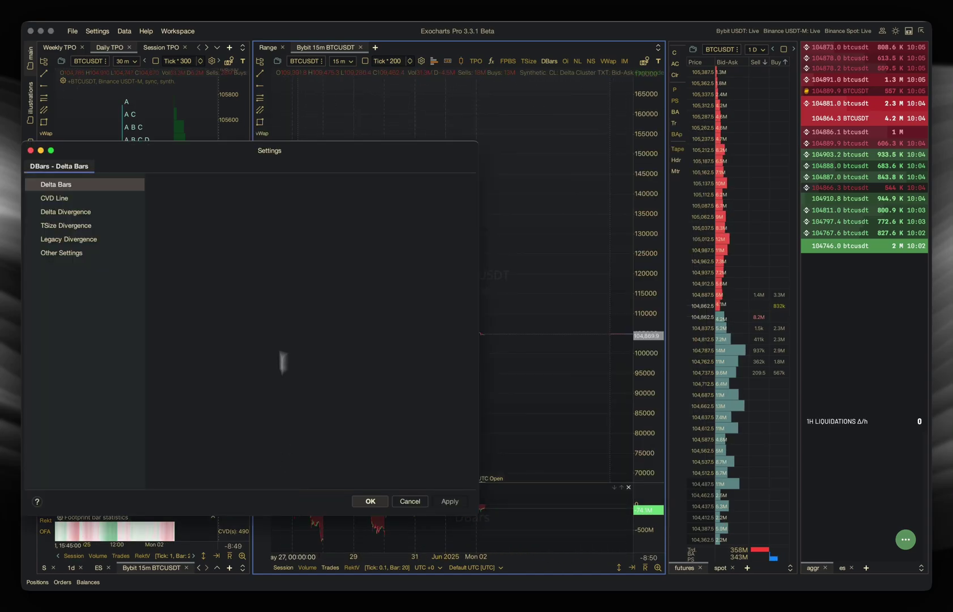
{"action": "left_click", "coordinate": [72, 200]}
{"action": "left_click", "coordinate": [331, 187]}
{"action": "left_click", "coordinate": [357, 204]}
{"action": "left_click", "coordinate": [364, 229]}
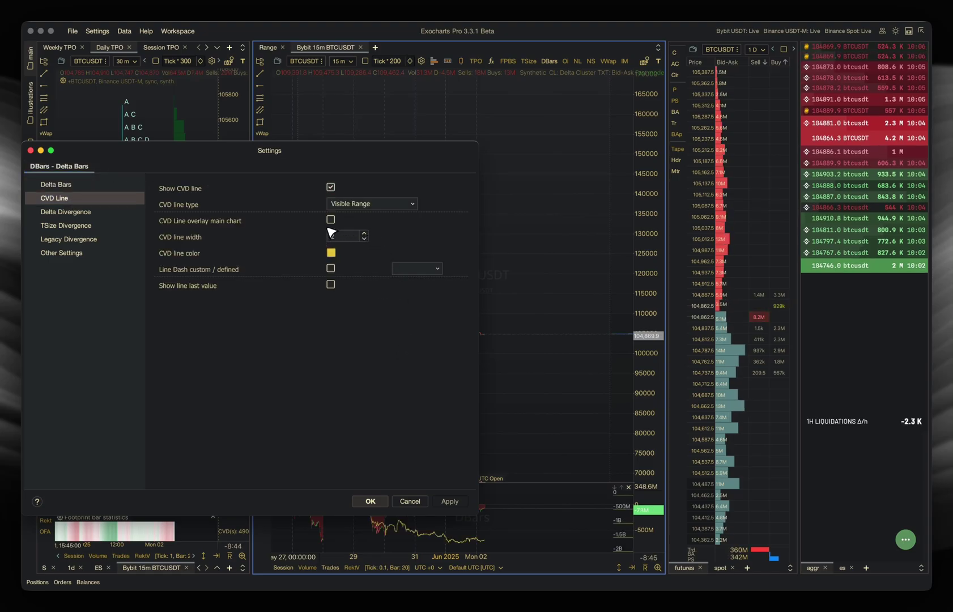
{"action": "left_click", "coordinate": [372, 501]}
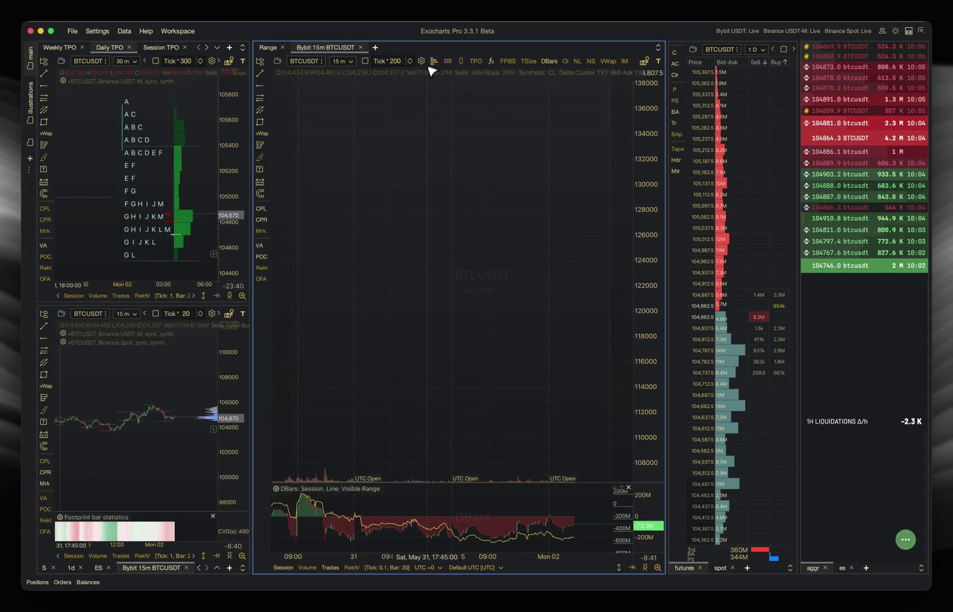
Step: Add the Open Interest (Oi) indicator to the BTCUSDT 15m chart
{"action": "left_click_drag", "start_coordinate": [657, 162], "coordinate": [522, 220]}
{"action": "scroll", "coordinate": [521, 260], "scroll_direction": "up", "scroll_amount": 10}
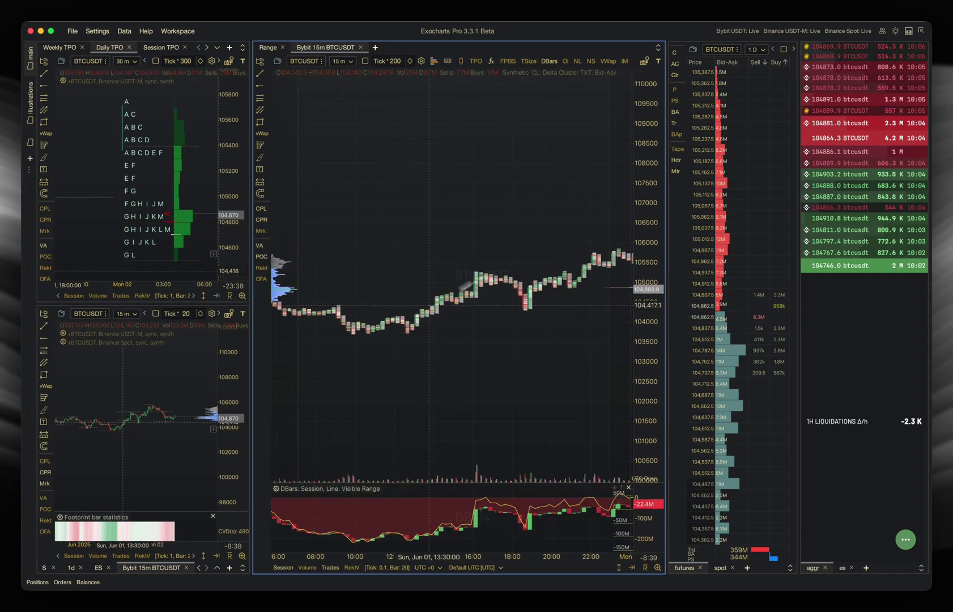
{"action": "left_click_drag", "start_coordinate": [463, 305], "coordinate": [340, 301]}
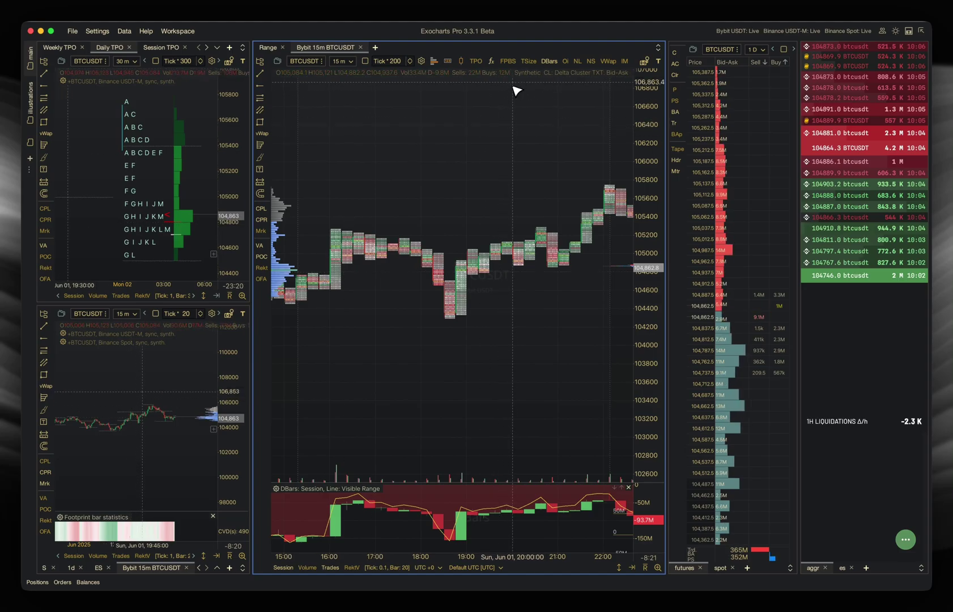
{"action": "left_click", "coordinate": [565, 61]}
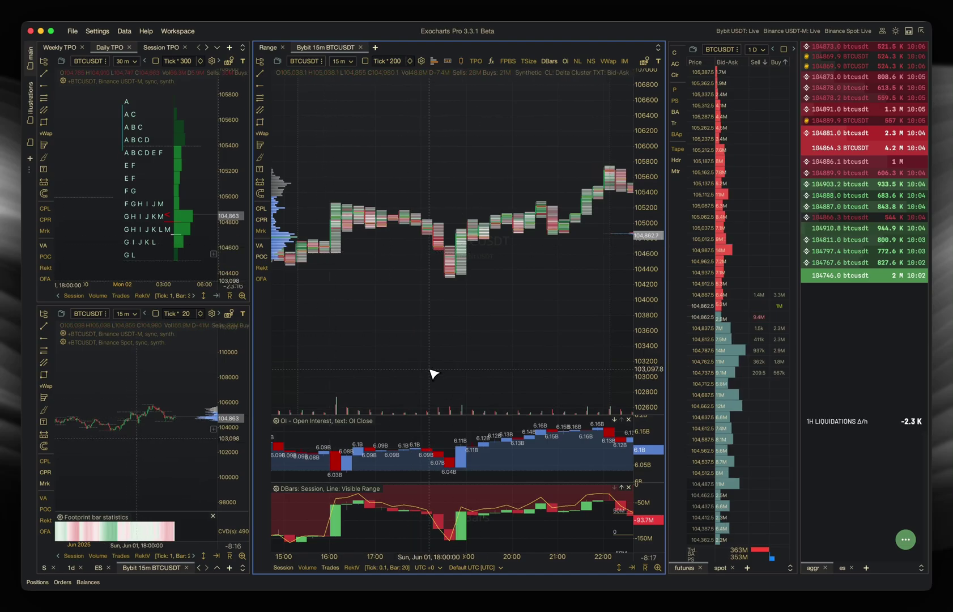
Step: Set the Open Interest indicator's text labels to none
{"action": "left_click", "coordinate": [278, 421]}
{"action": "left_click", "coordinate": [65, 225]}
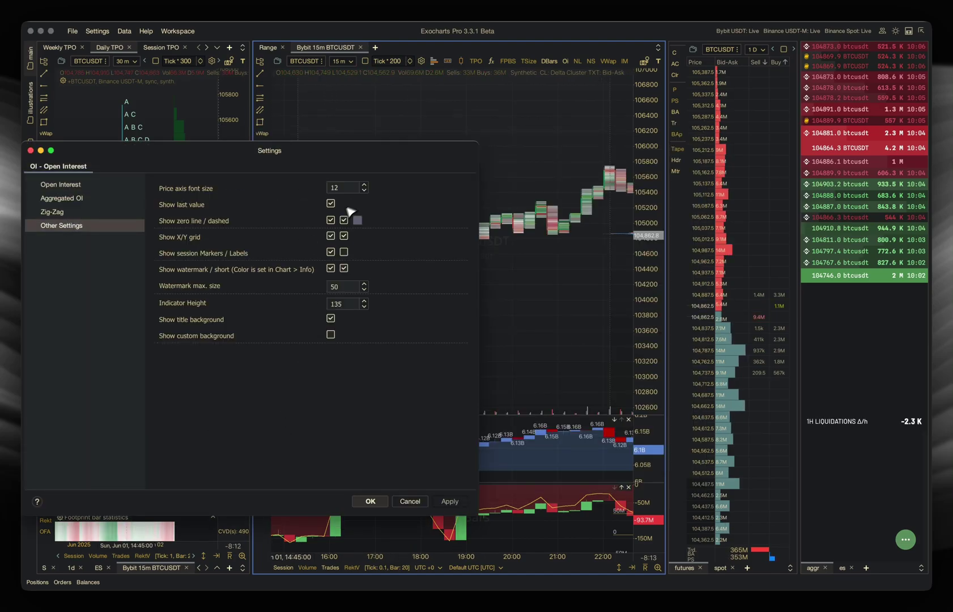
{"action": "left_click", "coordinate": [96, 187]}
{"action": "left_click", "coordinate": [343, 258]}
{"action": "left_click", "coordinate": [343, 273]}
{"action": "left_click", "coordinate": [371, 502]}
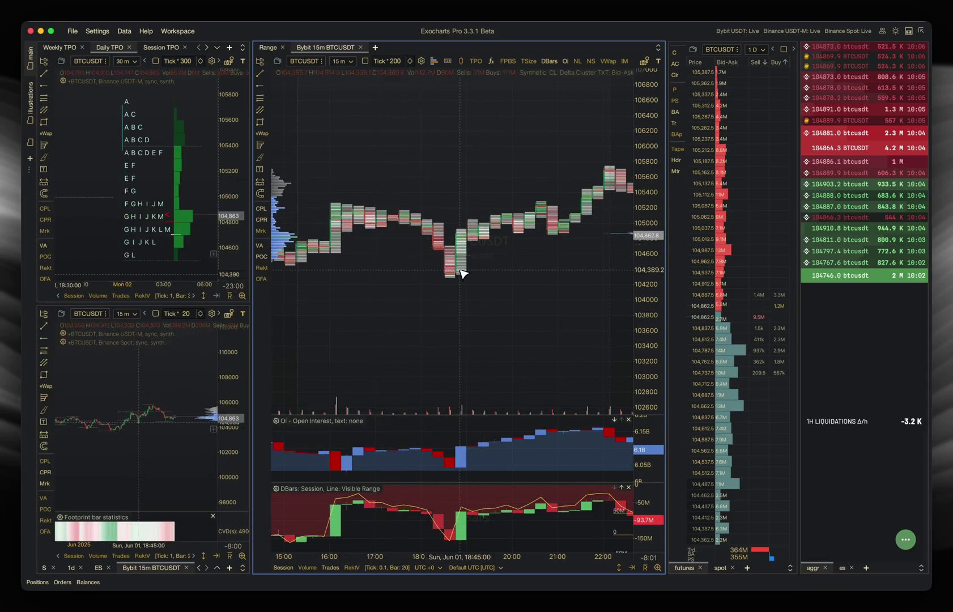
Step: Compare open interest and delta bars with the footprint clusters around 16:00 and 18:30 on June 1
{"action": "left_click_drag", "start_coordinate": [538, 216], "coordinate": [492, 215]}
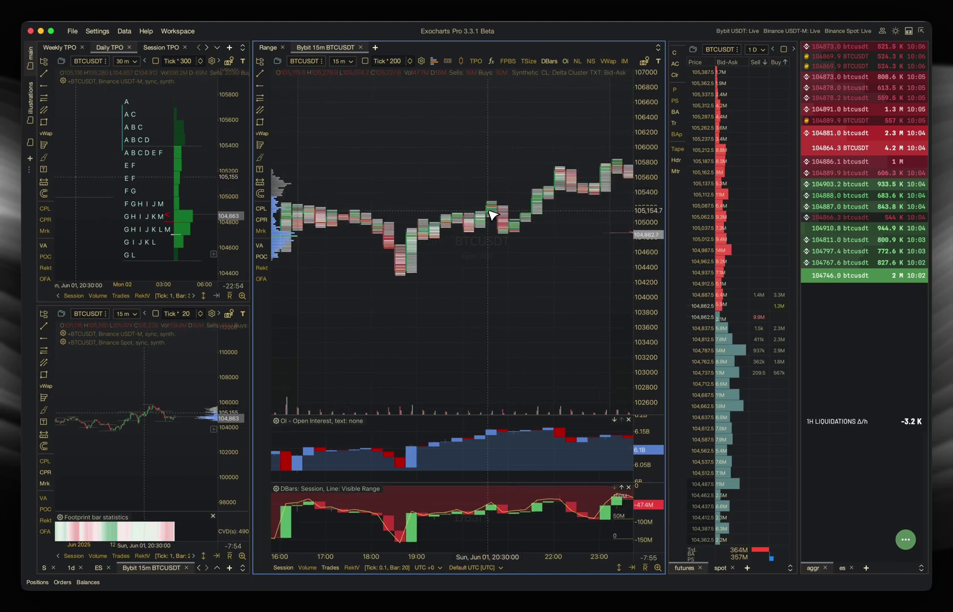
{"action": "scroll", "coordinate": [432, 278], "scroll_direction": "up", "scroll_amount": 5}
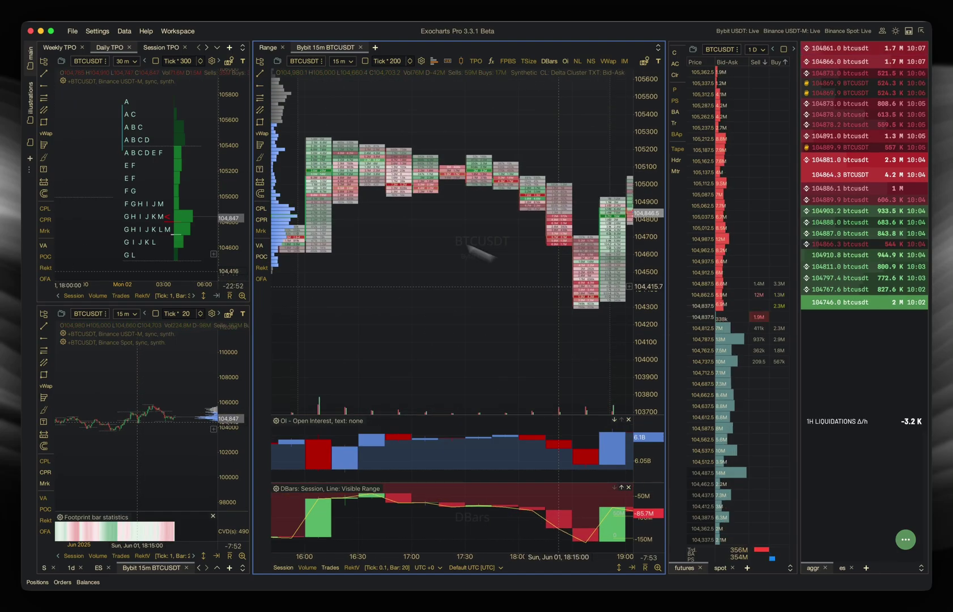
{"action": "left_click_drag", "start_coordinate": [298, 247], "coordinate": [404, 261]}
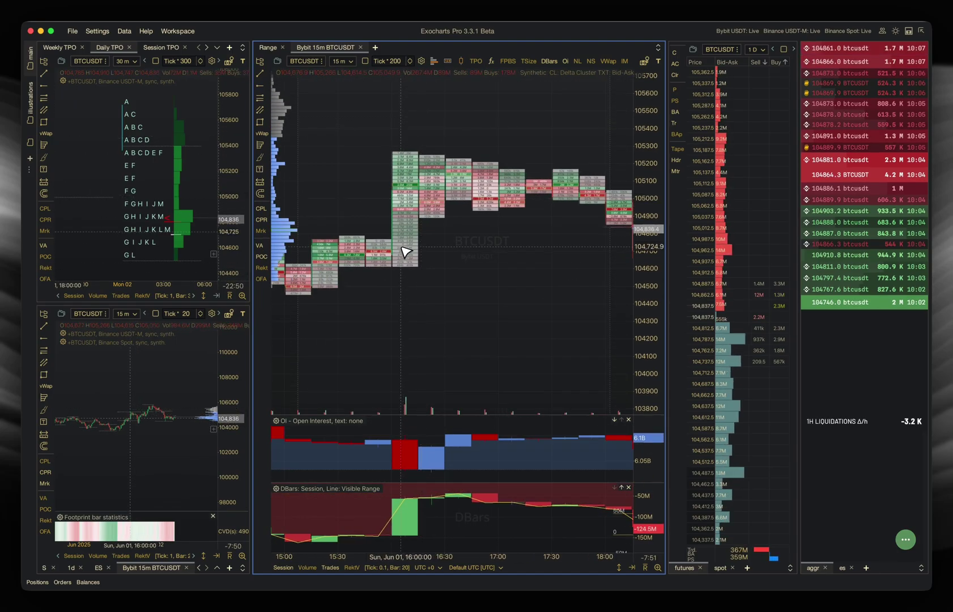
{"action": "scroll", "coordinate": [399, 261], "scroll_direction": "up", "scroll_amount": 3}
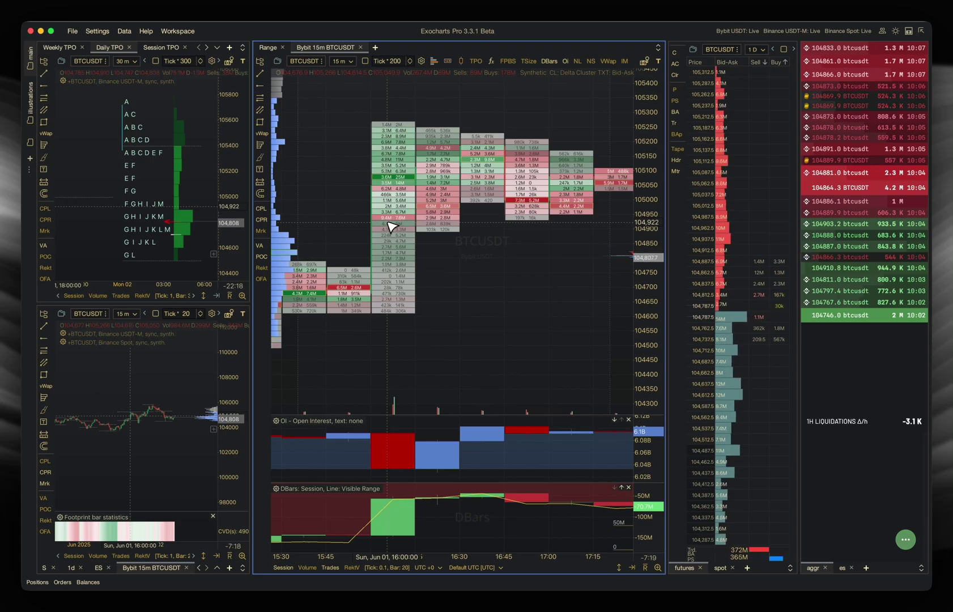
{"action": "scroll", "coordinate": [391, 227], "scroll_direction": "down", "scroll_amount": 5}
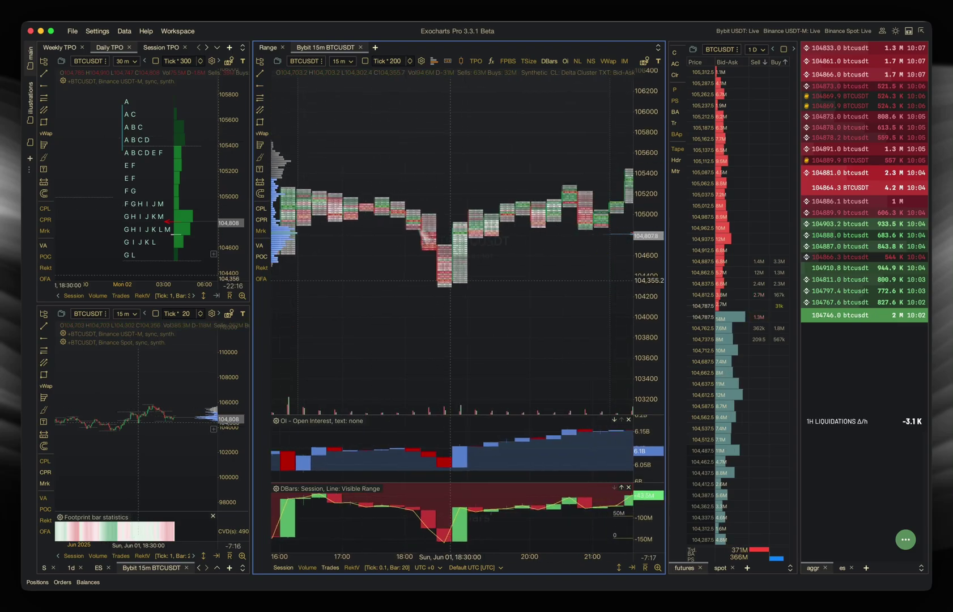
{"action": "scroll", "coordinate": [448, 311], "scroll_direction": "up", "scroll_amount": 5}
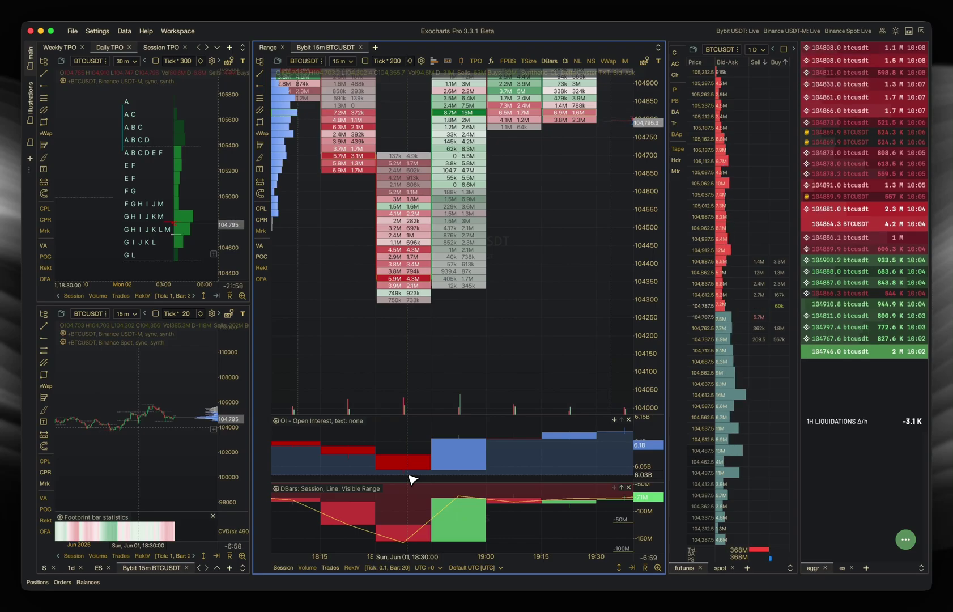
Step: Examine open interest and delta over the preceding days, and inspect the candles around 12:30 on May 30
{"action": "scroll", "coordinate": [431, 230], "scroll_direction": "down", "scroll_amount": 6}
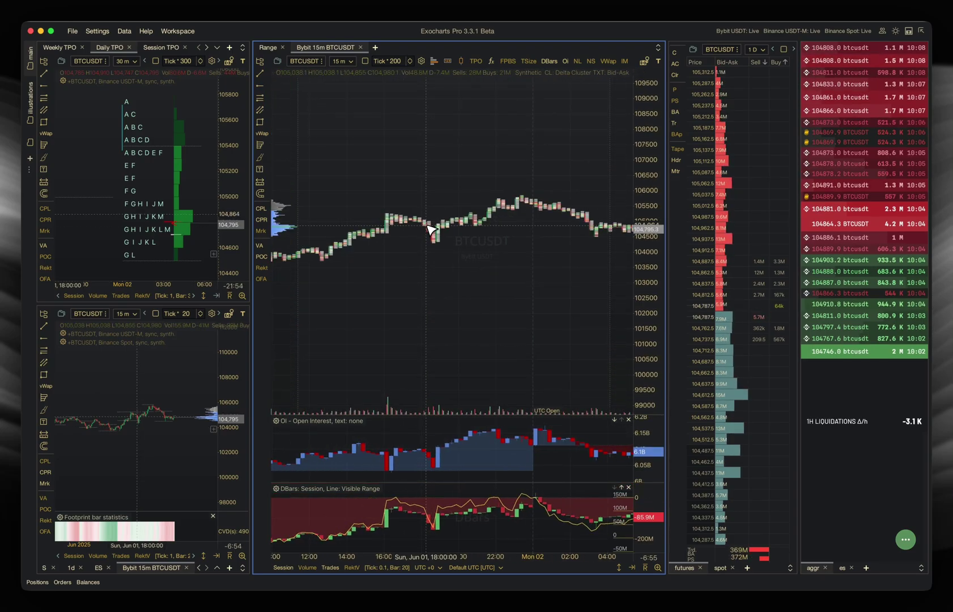
{"action": "scroll", "coordinate": [431, 229], "scroll_direction": "down", "scroll_amount": 5}
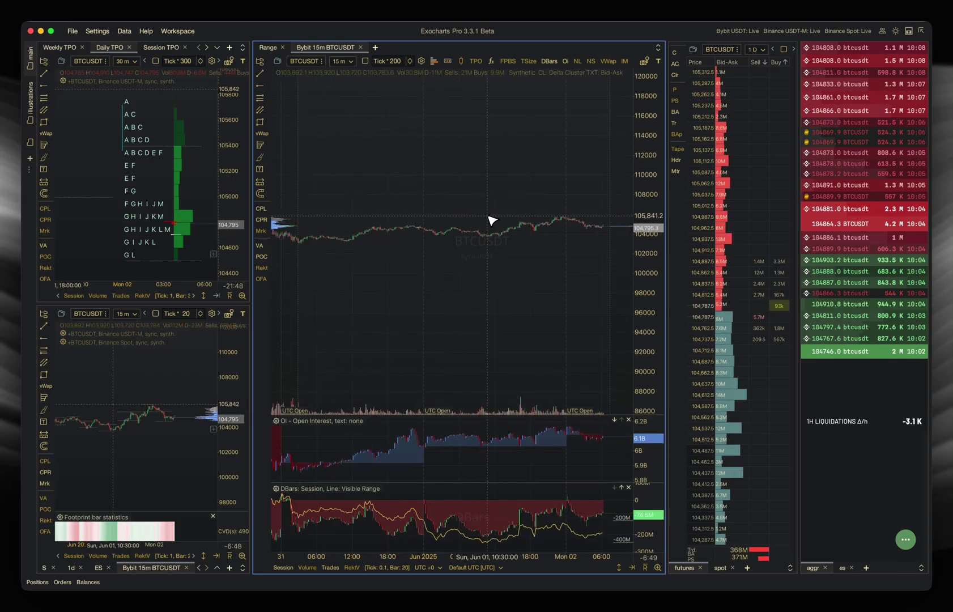
{"action": "left_click_drag", "start_coordinate": [385, 255], "coordinate": [505, 255]}
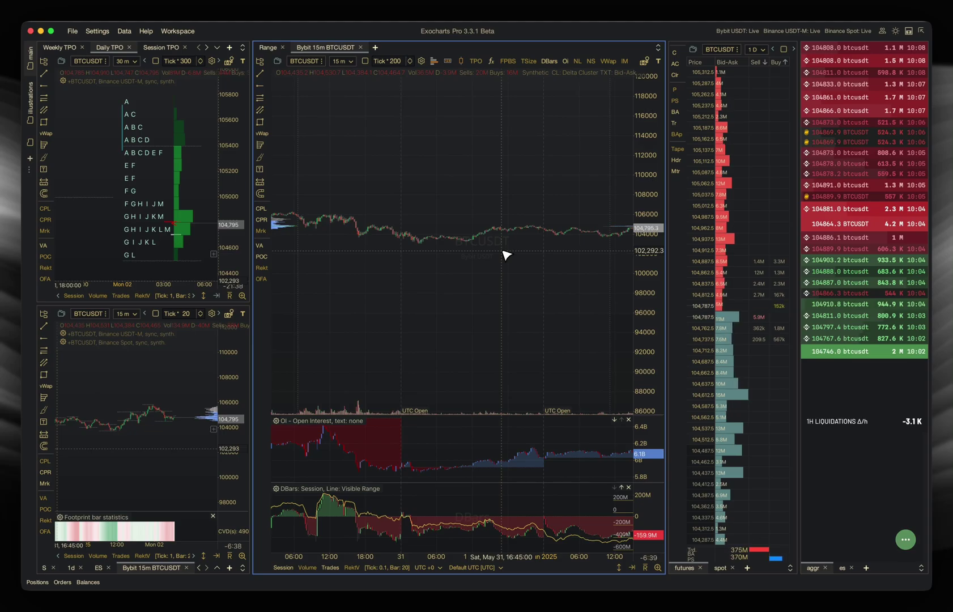
{"action": "left_click_drag", "start_coordinate": [366, 238], "coordinate": [459, 235]}
{"action": "scroll", "coordinate": [460, 235], "scroll_direction": "up", "scroll_amount": 5}
{"action": "scroll", "coordinate": [486, 223], "scroll_direction": "down", "scroll_amount": 5}
{"action": "scroll", "coordinate": [422, 202], "scroll_direction": "up", "scroll_amount": 5}
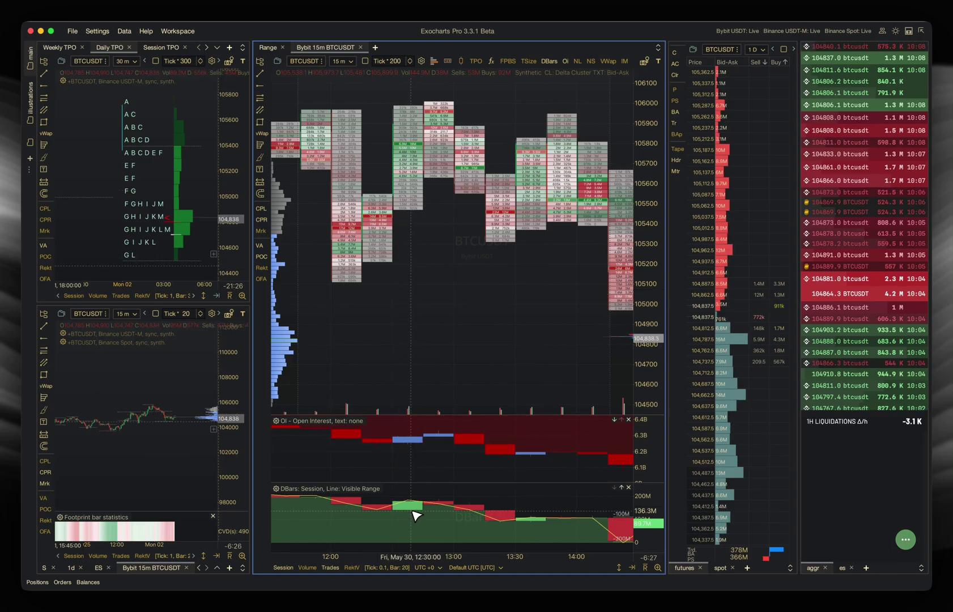
{"action": "scroll", "coordinate": [406, 140], "scroll_direction": "up", "scroll_amount": 5}
{"action": "left_click_drag", "start_coordinate": [465, 168], "coordinate": [479, 244]}
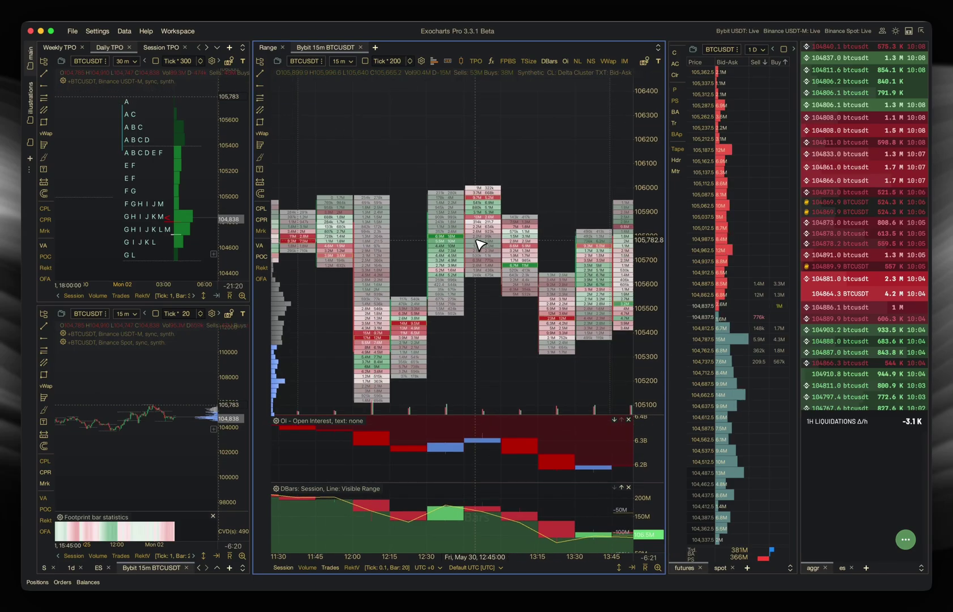
Step: Change the chart's cluster mode to the OI-based type OI Removed vs Created
{"action": "left_click", "coordinate": [434, 62]}
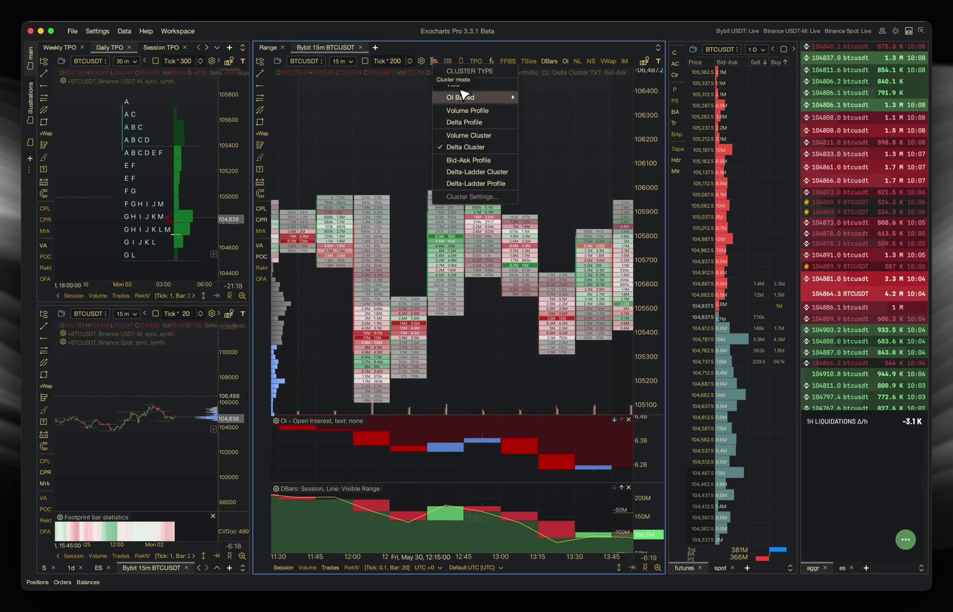
{"action": "mouse_move", "coordinate": [464, 97]}
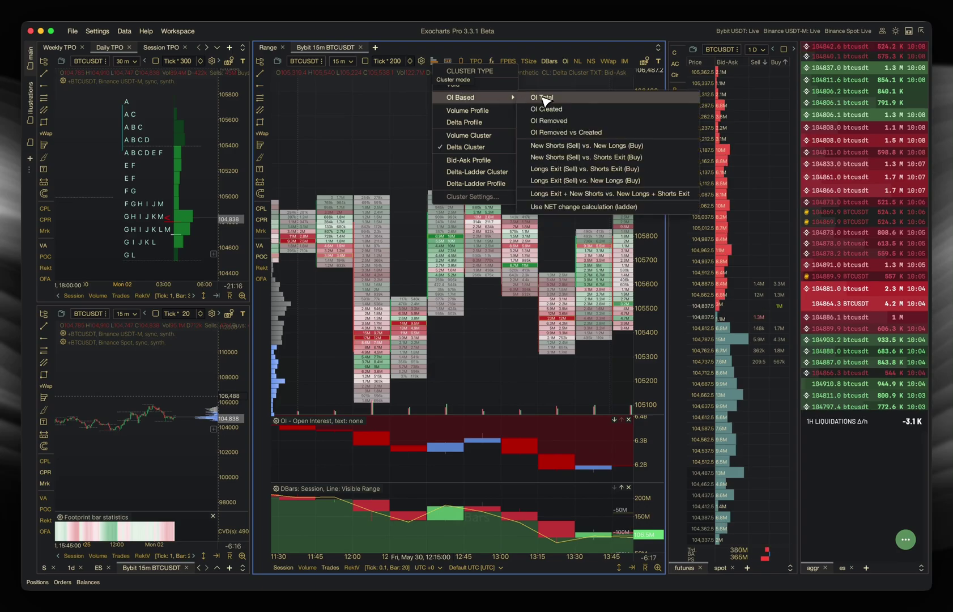
{"action": "left_click", "coordinate": [569, 134]}
Step: Switch the text shown in the OI clusters to Delta
{"action": "scroll", "coordinate": [497, 263], "scroll_direction": "up", "scroll_amount": 5}
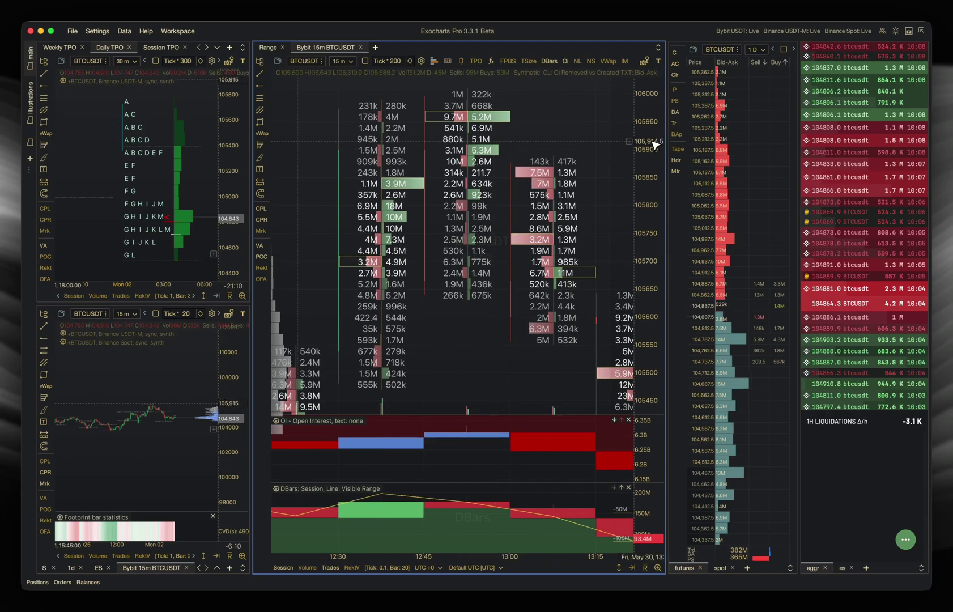
{"action": "scroll", "coordinate": [419, 139], "scroll_direction": "down", "scroll_amount": 5}
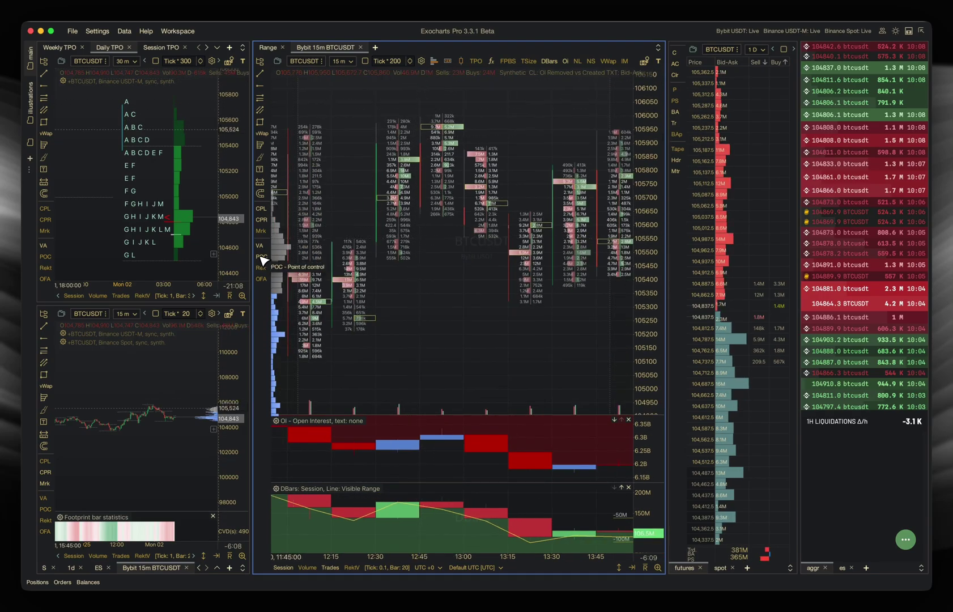
{"action": "scroll", "coordinate": [399, 202], "scroll_direction": "up", "scroll_amount": 5}
{"action": "mouse_move", "coordinate": [450, 65]}
{"action": "left_click", "coordinate": [461, 132]}
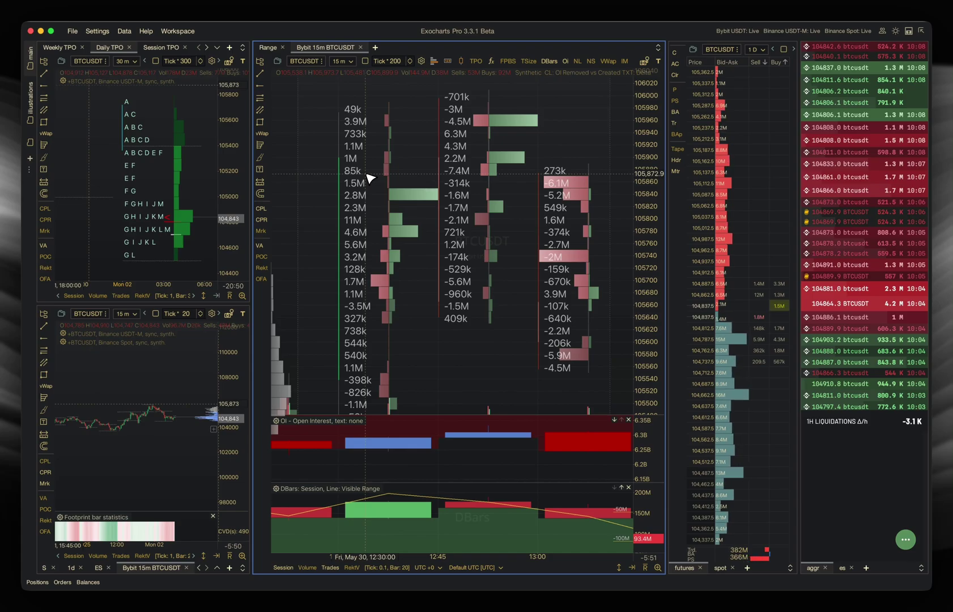
Step: Draw a rectangle around the 2.8M row near 105,840 in the May 30 12:30 candle
{"action": "scroll", "coordinate": [354, 284], "scroll_direction": "down", "scroll_amount": 3}
{"action": "scroll", "coordinate": [354, 284], "scroll_direction": "up", "scroll_amount": 5}
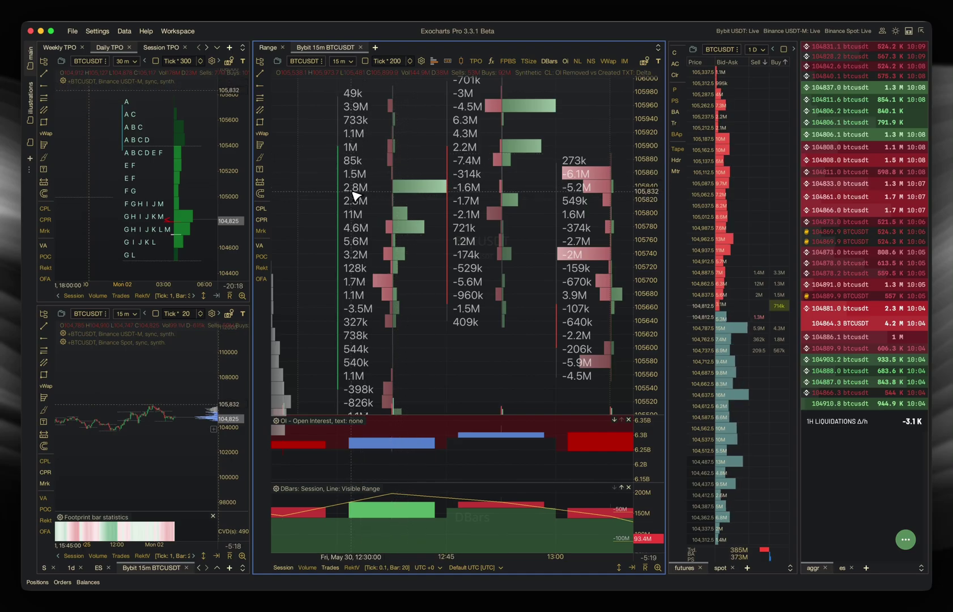
{"action": "left_click", "coordinate": [260, 122]}
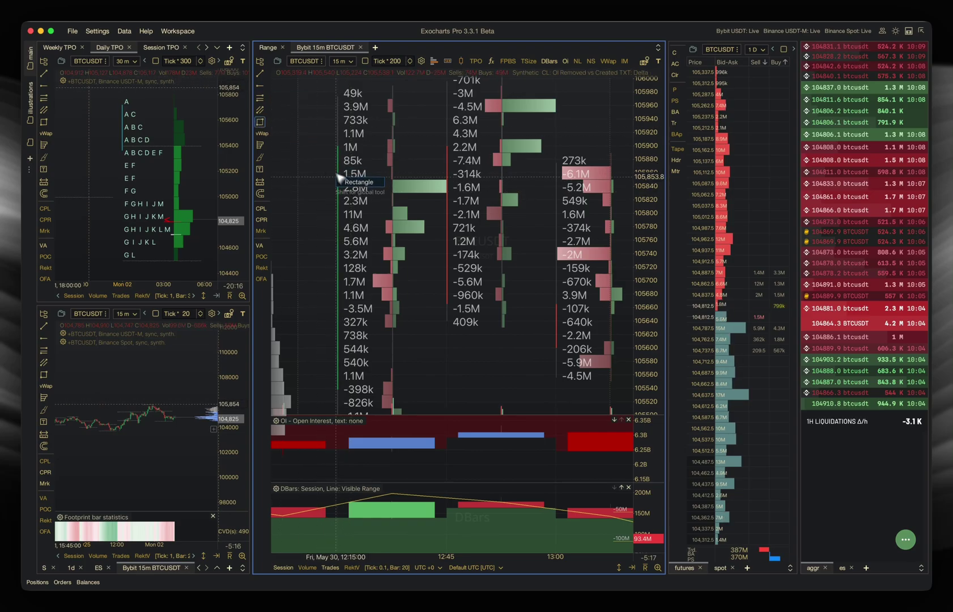
{"action": "left_click_drag", "start_coordinate": [341, 181], "coordinate": [451, 199]}
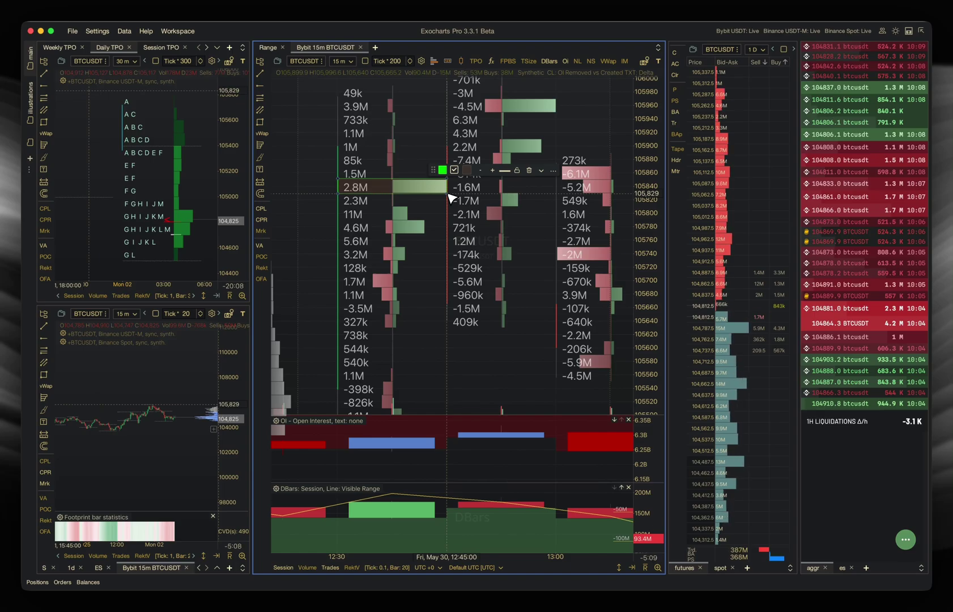
Step: Try the NET change calculation (ladder) option on the OI Removed vs Created clusters and return to the non-net display
{"action": "left_click", "coordinate": [450, 198]}
{"action": "scroll", "coordinate": [452, 196], "scroll_direction": "down", "scroll_amount": 5}
{"action": "scroll", "coordinate": [442, 195], "scroll_direction": "up", "scroll_amount": 3}
{"action": "left_click", "coordinate": [434, 61]}
{"action": "mouse_move", "coordinate": [482, 93]}
{"action": "left_click", "coordinate": [559, 201]}
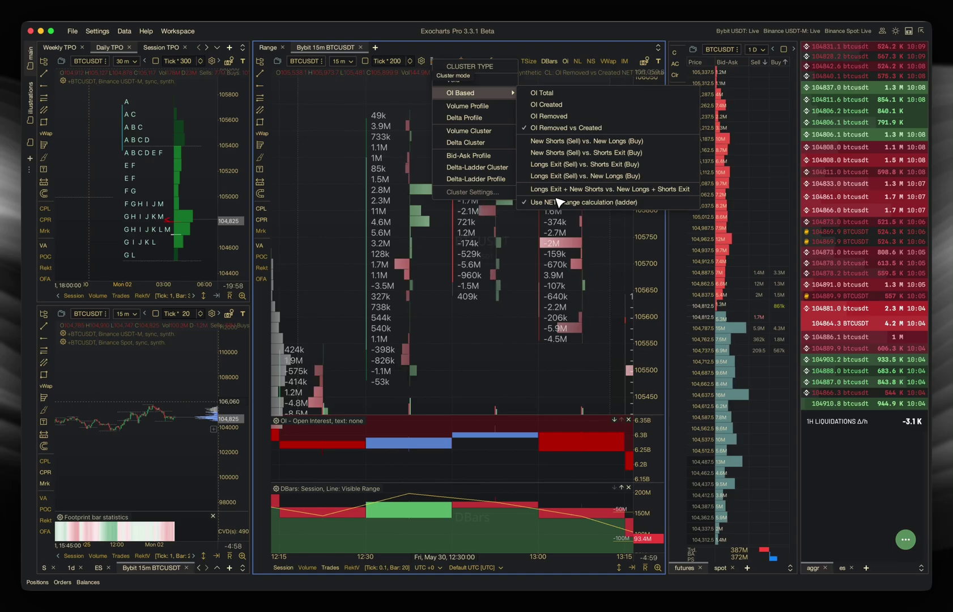
{"action": "left_click", "coordinate": [446, 314]}
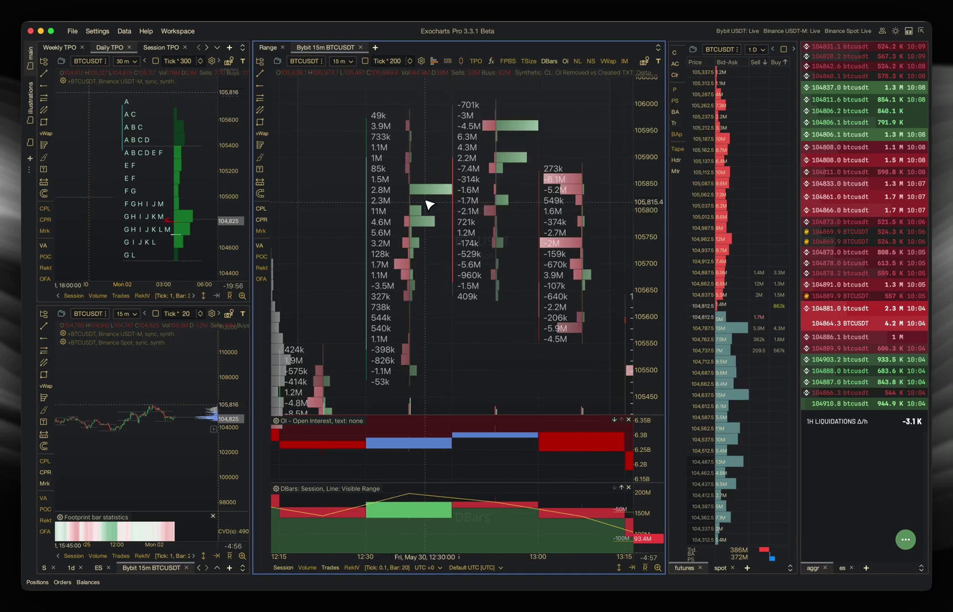
Step: Draw a rectangle around the -4.5M row near 105,960 in the May 30 12:45 candle
{"action": "left_click_drag", "start_coordinate": [485, 124], "coordinate": [440, 134]}
{"action": "left_click", "coordinate": [260, 122]}
{"action": "left_click_drag", "start_coordinate": [391, 133], "coordinate": [474, 142]}
{"action": "scroll", "coordinate": [432, 147], "scroll_direction": "up", "scroll_amount": 3}
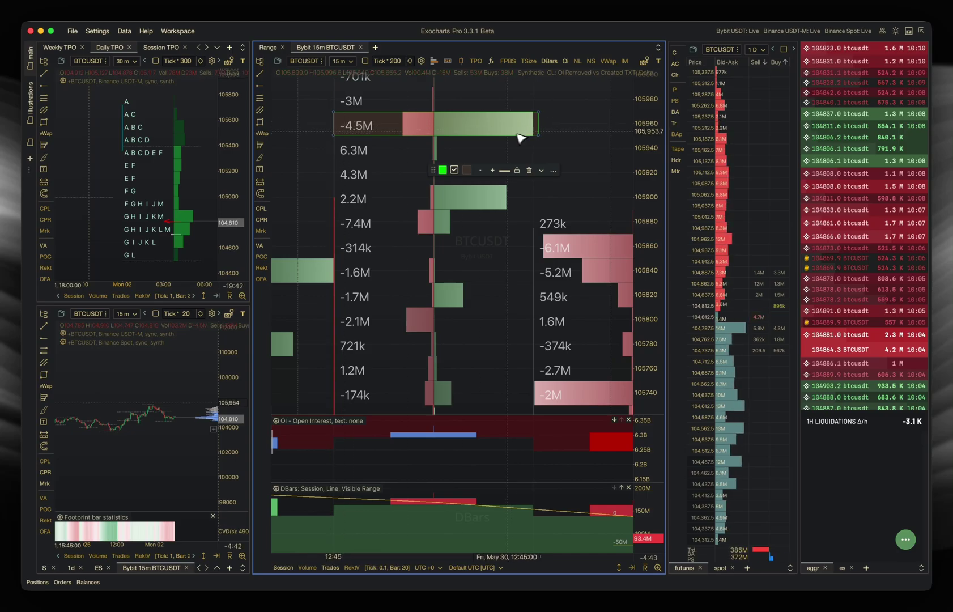
Step: Shift the rectangle down off the -4.5M row and delete it
{"action": "left_click_drag", "start_coordinate": [496, 125], "coordinate": [495, 163]}
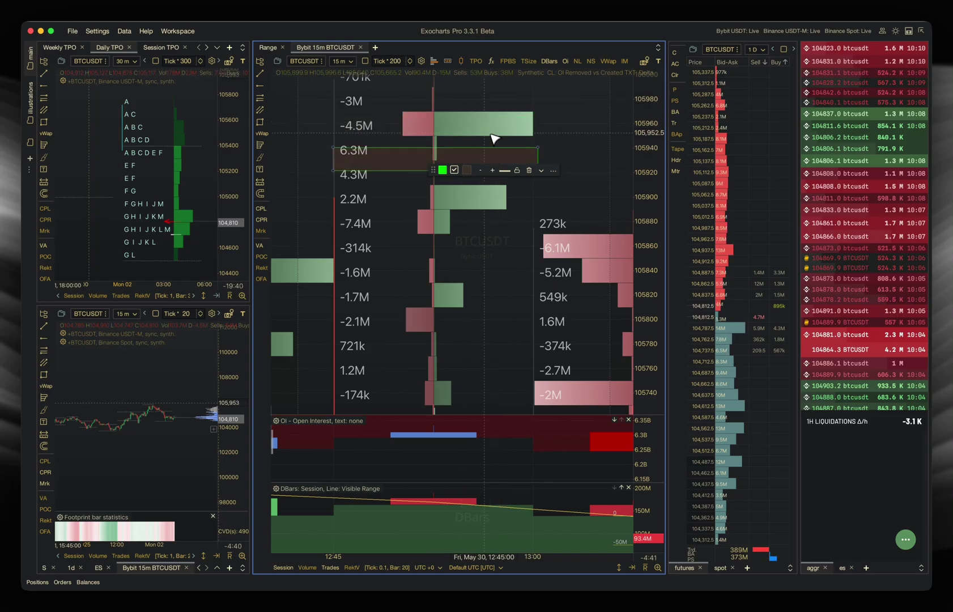
{"action": "key", "text": "Delete"}
{"action": "mouse_move", "coordinate": [335, 113]}
{"action": "left_mouse_down"}
{"action": "mouse_move", "coordinate": [478, 166]}
{"action": "mouse_move", "coordinate": [536, 139]}
{"action": "left_mouse_up"}
{"action": "left_click", "coordinate": [536, 138]}
Step: Add the Binance USDT-M BTCUSDT linear pair to the Bybit 15m chart's aggregated data
{"action": "scroll", "coordinate": [516, 143], "scroll_direction": "down", "scroll_amount": 5}
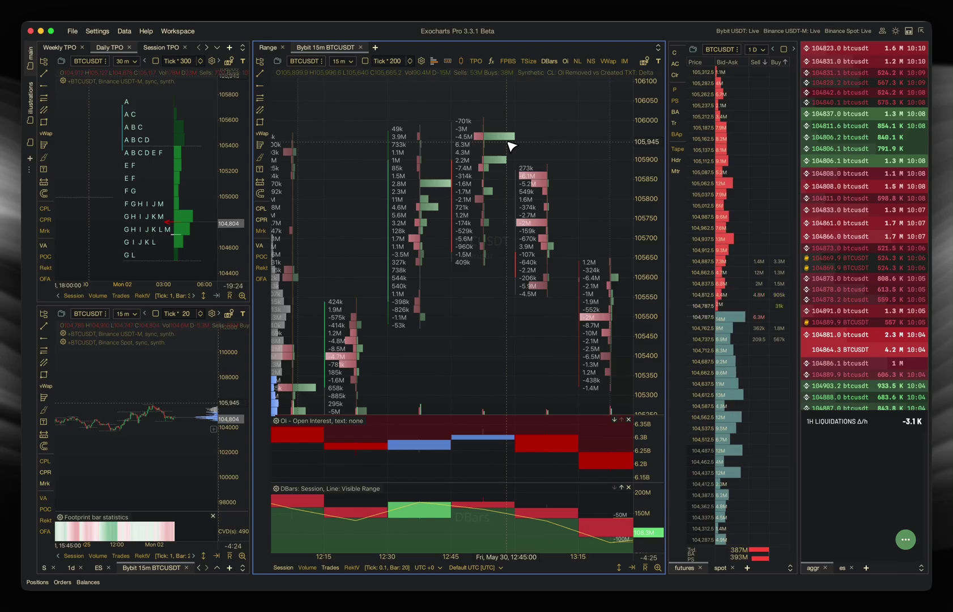
{"action": "scroll", "coordinate": [509, 146], "scroll_direction": "down", "scroll_amount": 5}
{"action": "scroll", "coordinate": [441, 148], "scroll_direction": "up", "scroll_amount": 10}
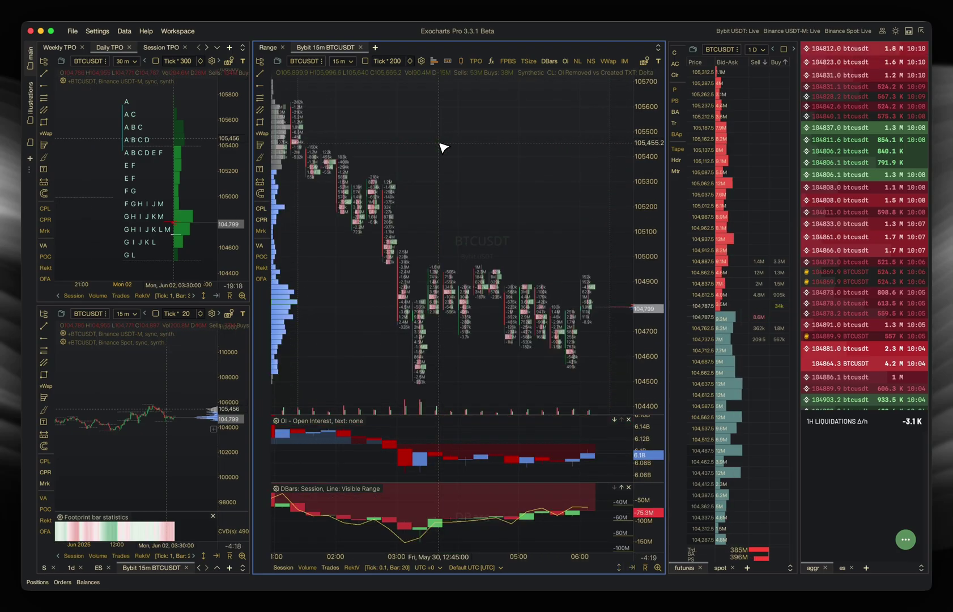
{"action": "scroll", "coordinate": [444, 148], "scroll_direction": "up", "scroll_amount": 3}
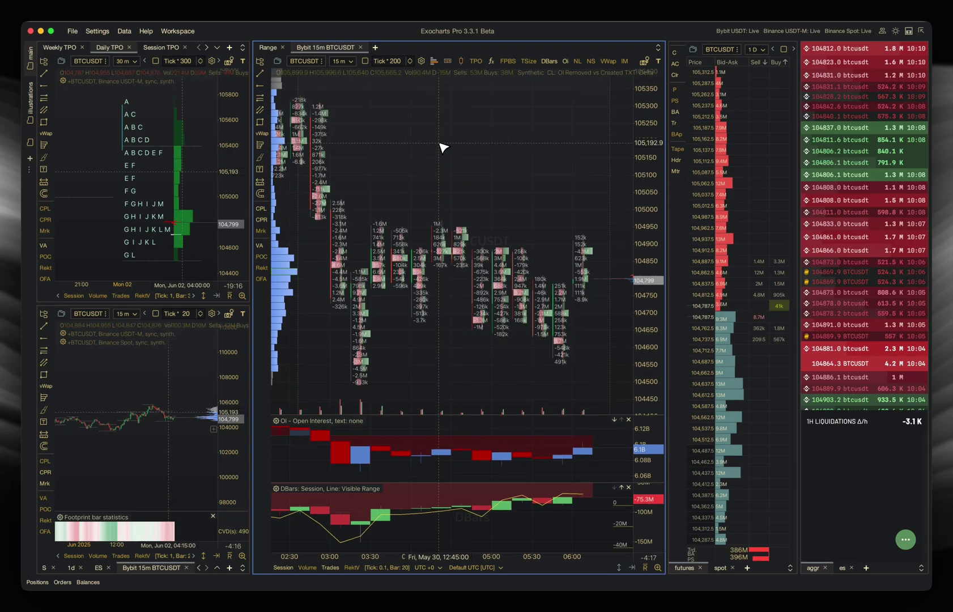
{"action": "right_click", "coordinate": [354, 107]}
{"action": "left_click", "coordinate": [374, 112]}
{"action": "left_click_drag", "start_coordinate": [278, 153], "coordinate": [424, 136]}
{"action": "left_click", "coordinate": [208, 182]}
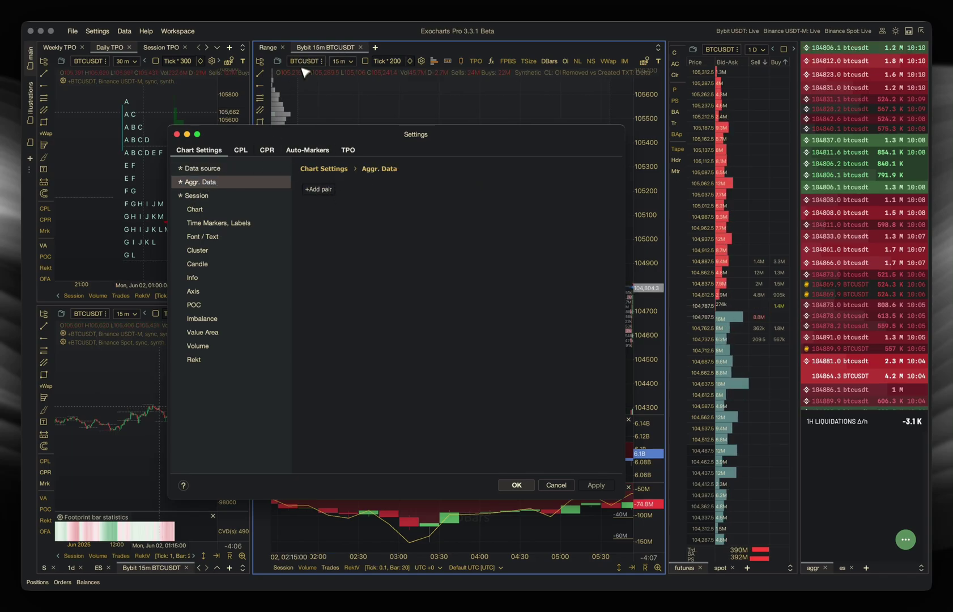
{"action": "left_click", "coordinate": [320, 189]}
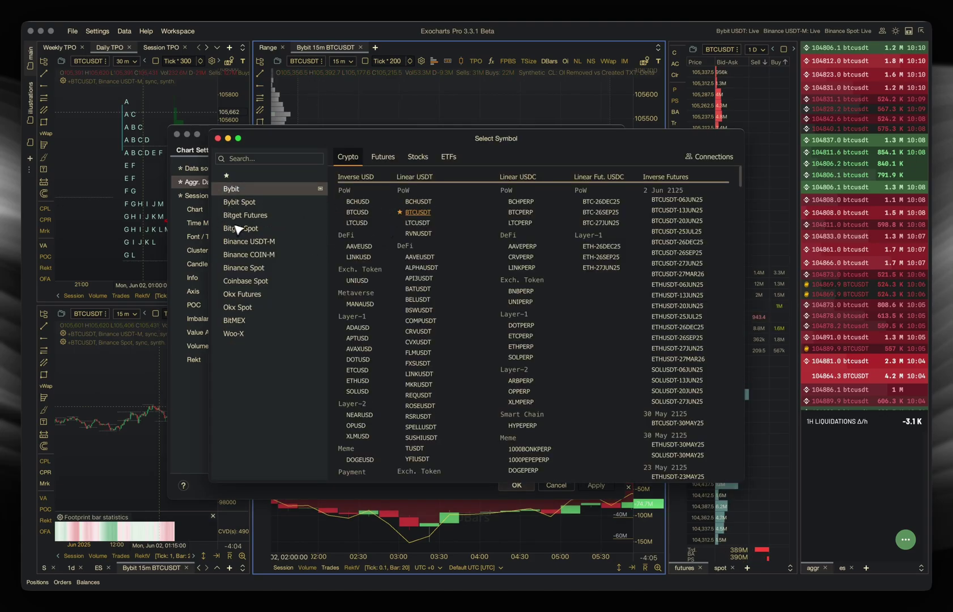
{"action": "left_click", "coordinate": [249, 241]}
{"action": "left_click", "coordinate": [369, 237]}
Step: Enable synthetic volume in Volume * Price mode for the Binance USDT-M BTCUSDT pair, and apply and rebuild the chart
{"action": "left_click", "coordinate": [310, 196]}
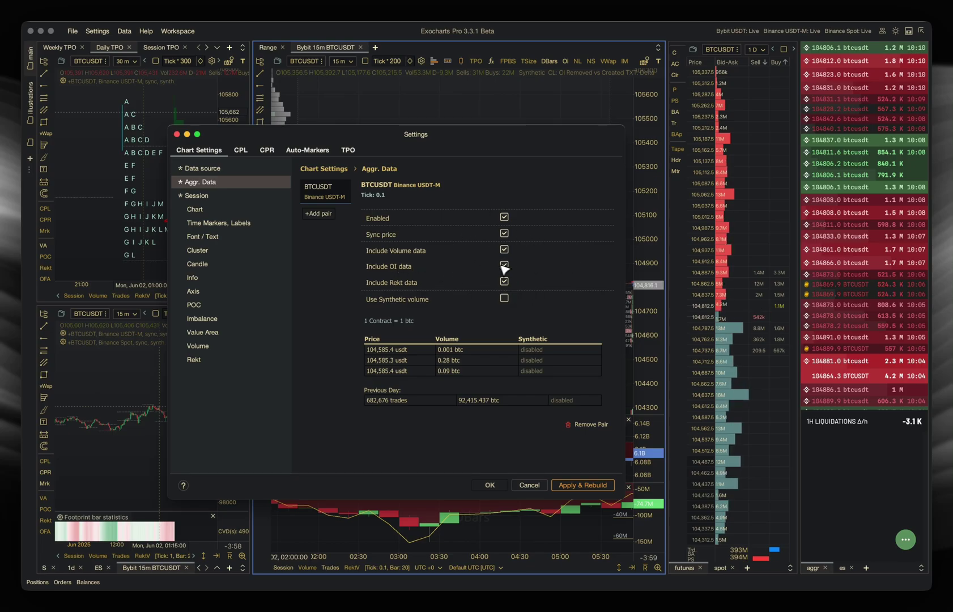
{"action": "left_click", "coordinate": [504, 298]}
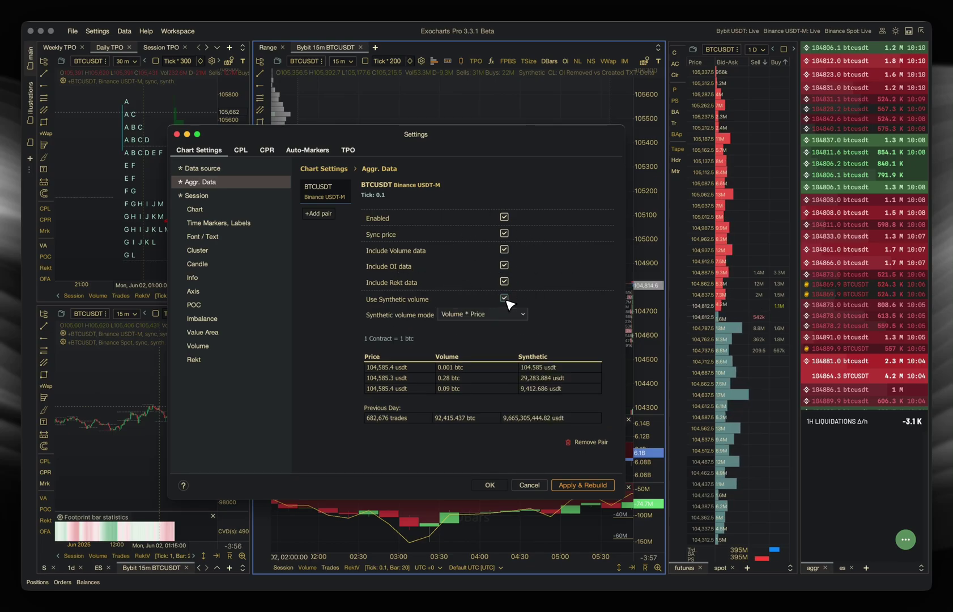
{"action": "left_click", "coordinate": [588, 485]}
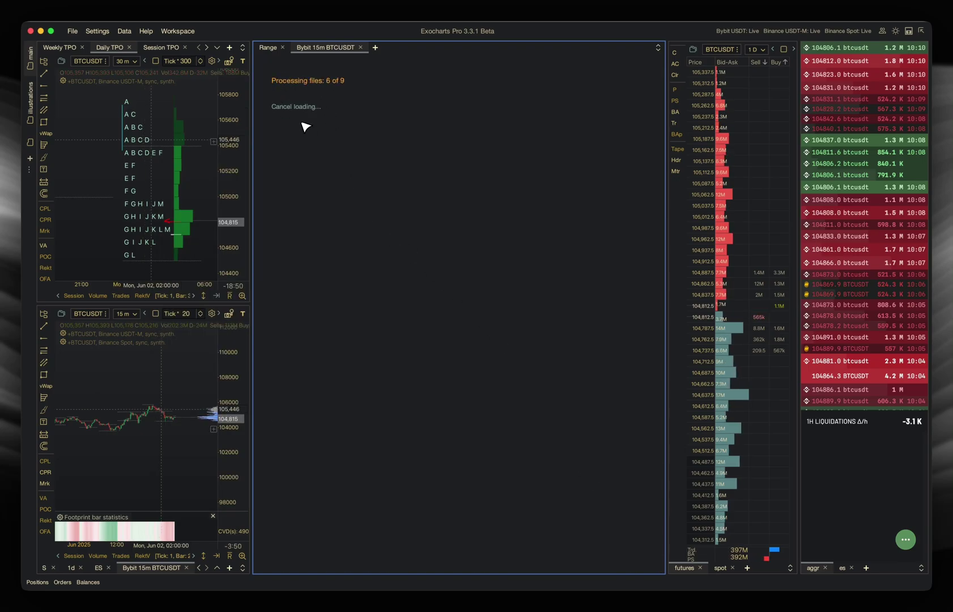
Step: Examine the aggregated open interest, Delta Bars and OI clusters around the June 1 to June 2 UTC open
{"action": "scroll", "coordinate": [374, 158], "scroll_direction": "up", "scroll_amount": 5}
{"action": "scroll", "coordinate": [507, 214], "scroll_direction": "left", "scroll_amount": 10}
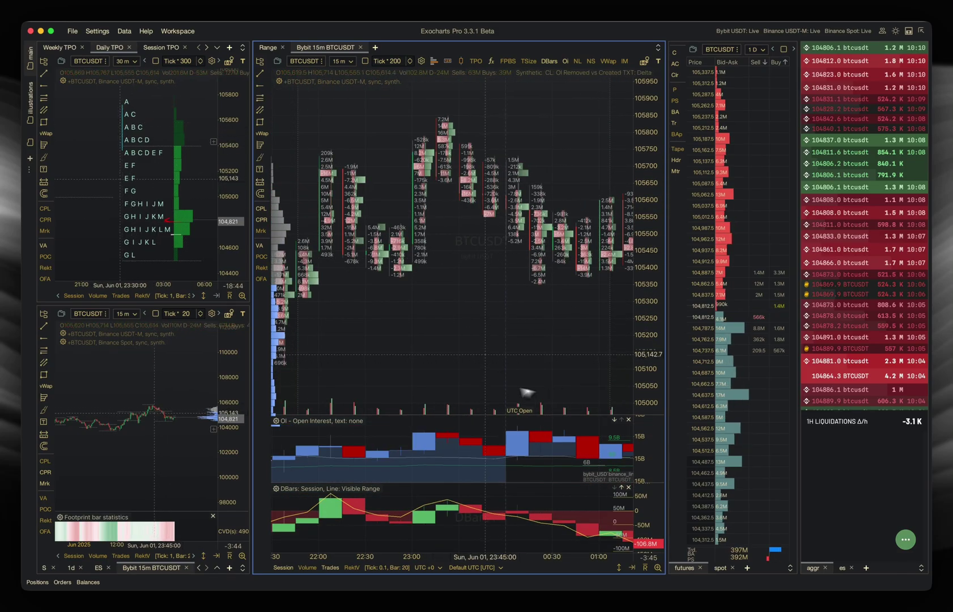
{"action": "scroll", "coordinate": [481, 215], "scroll_direction": "left", "scroll_amount": 3}
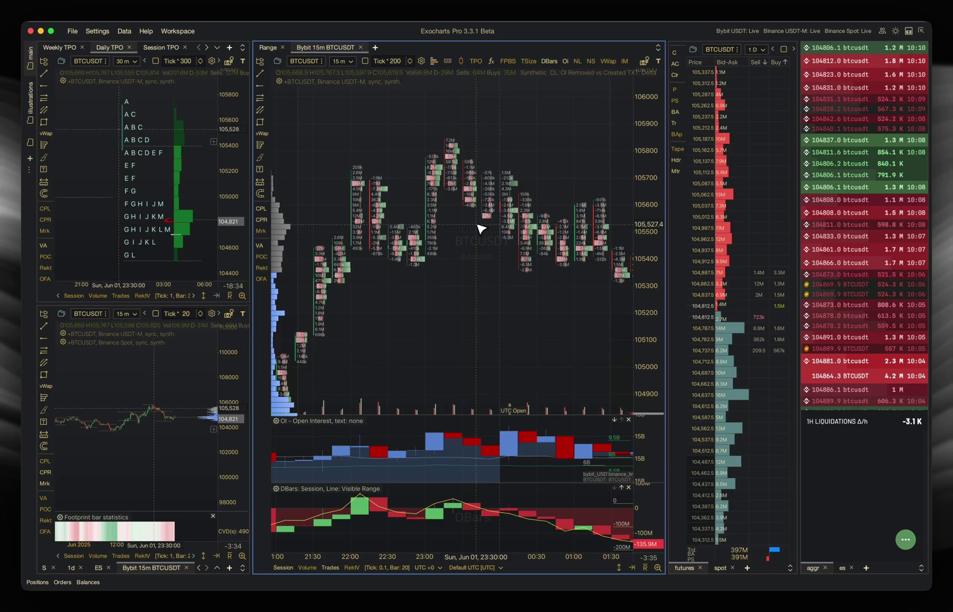
{"action": "scroll", "coordinate": [481, 229], "scroll_direction": "up", "scroll_amount": 3}
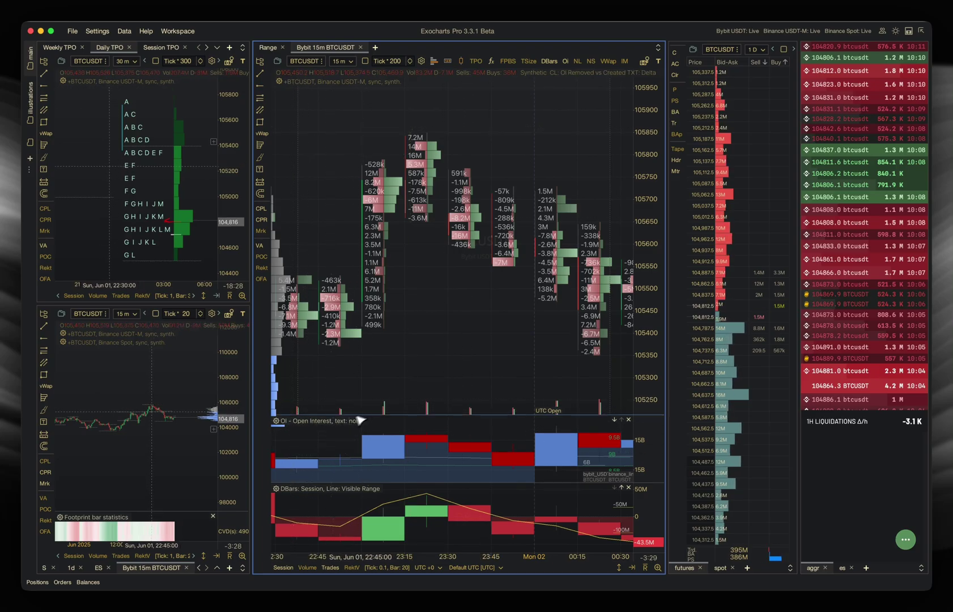
{"action": "mouse_move", "coordinate": [385, 417]}
{"action": "left_mouse_down"}
{"action": "mouse_move", "coordinate": [384, 392]}
{"action": "mouse_move", "coordinate": [383, 415]}
{"action": "left_mouse_up"}
{"action": "scroll", "coordinate": [379, 323], "scroll_direction": "down", "scroll_amount": 5}
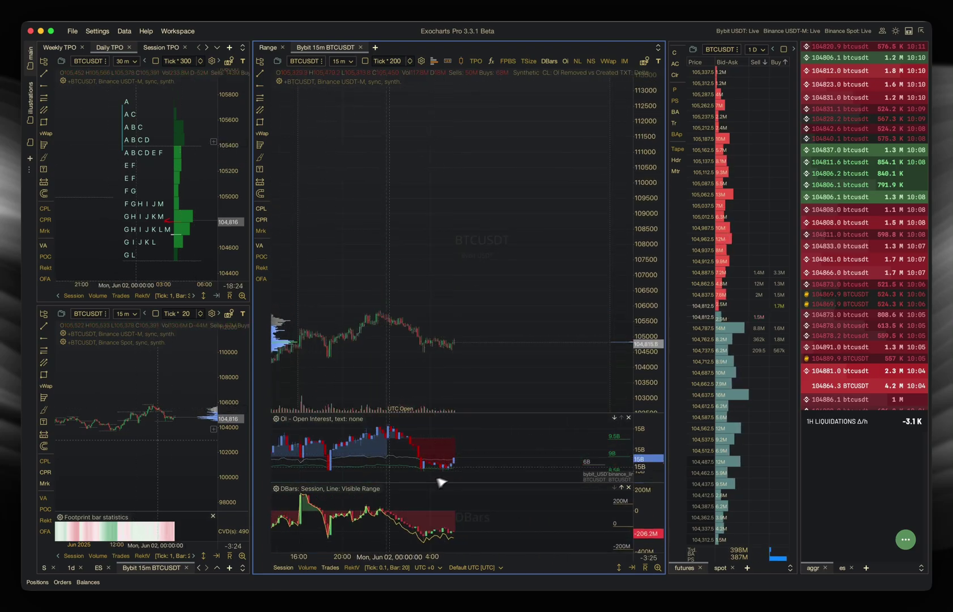
Step: Review the Aggregated OI line and axis options for Bybit and Binance in the Open Interest indicator settings
{"action": "left_click", "coordinate": [276, 418]}
{"action": "left_click", "coordinate": [220, 181]}
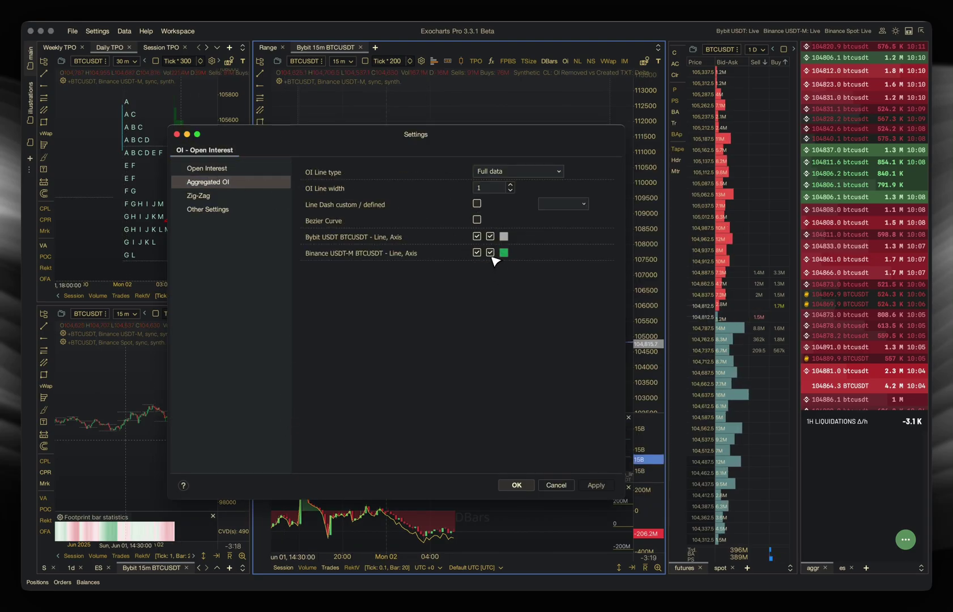
{"action": "left_click", "coordinate": [517, 485]}
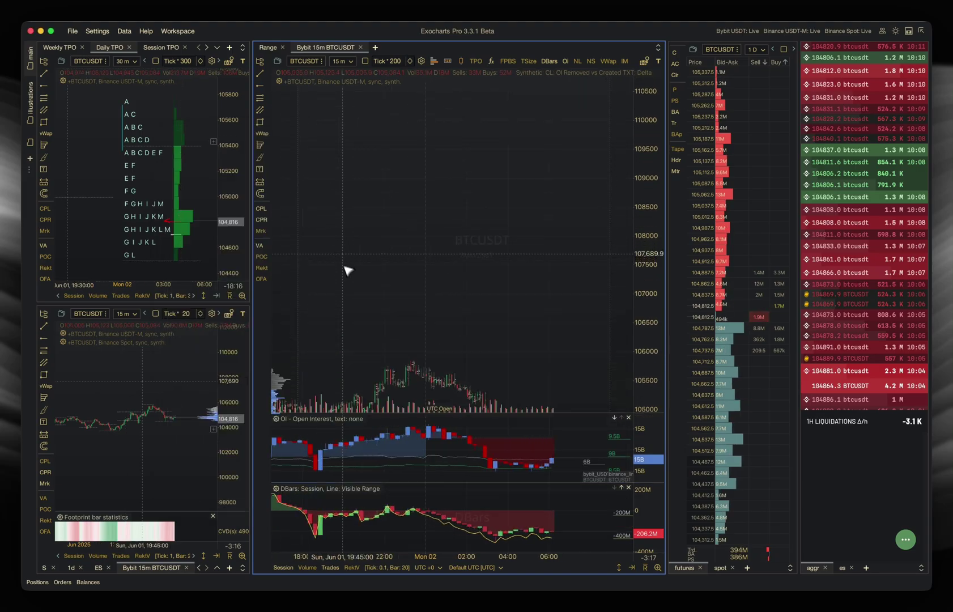
Step: Check the list of aggregated pairs in the chart settings and close the dialog
{"action": "scroll", "coordinate": [415, 217], "scroll_direction": "up", "scroll_amount": 5}
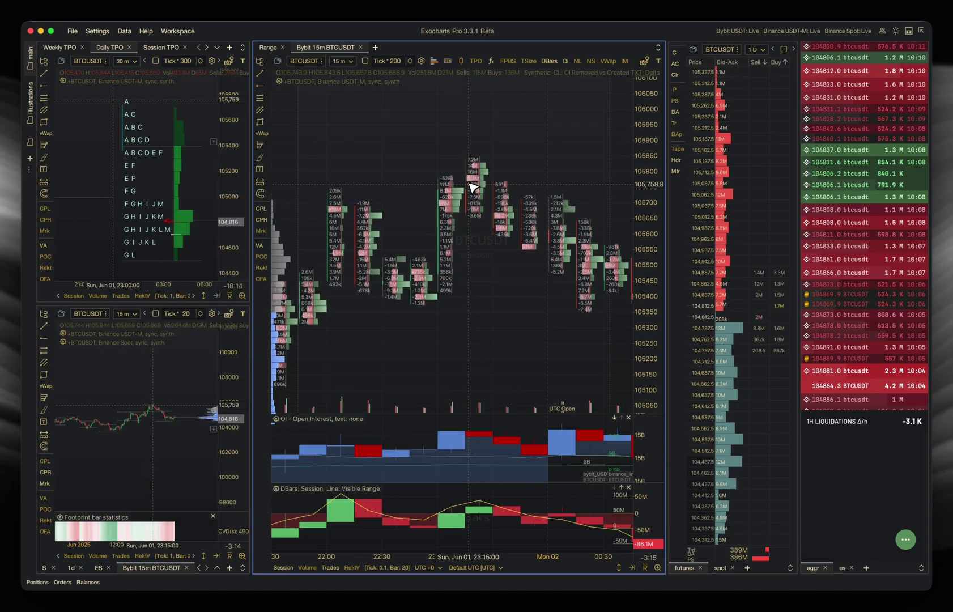
{"action": "left_click", "coordinate": [318, 87]}
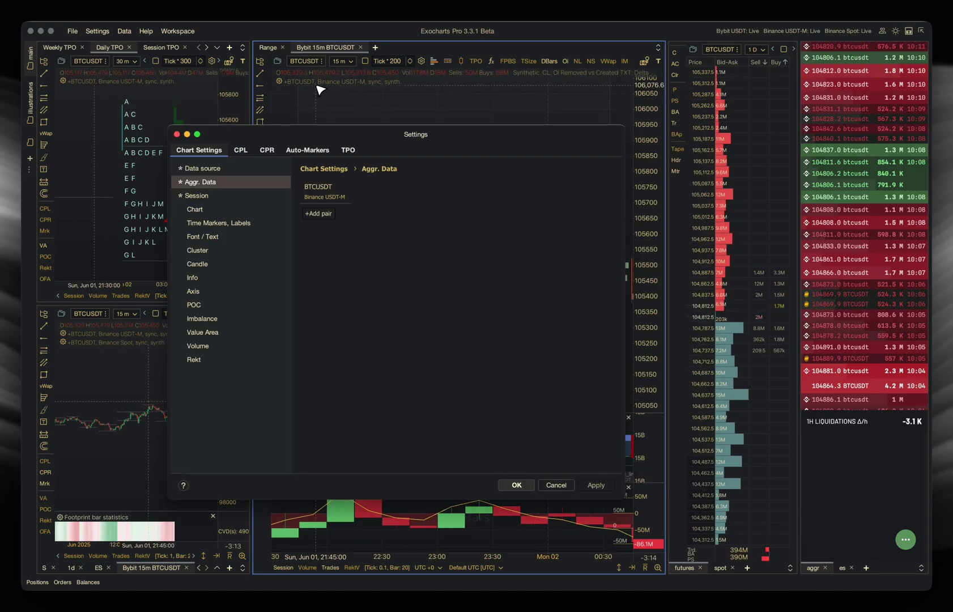
{"action": "left_click", "coordinate": [178, 136]}
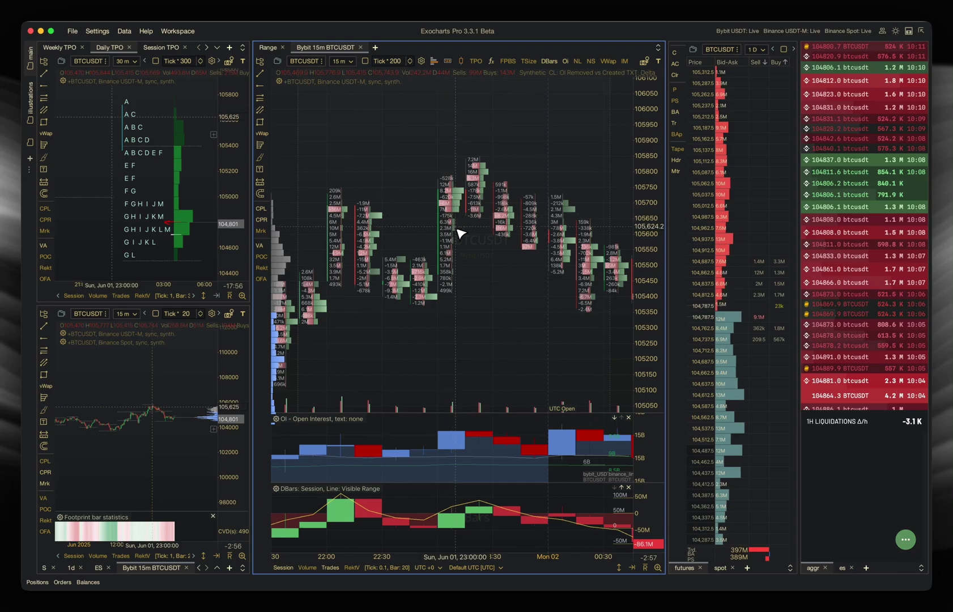
Step: Examine aggregated price, open interest, Delta Bars and CVD over May 30, focusing on the move around 15:45 to 17:30
{"action": "scroll", "coordinate": [458, 230], "scroll_direction": "down", "scroll_amount": 5}
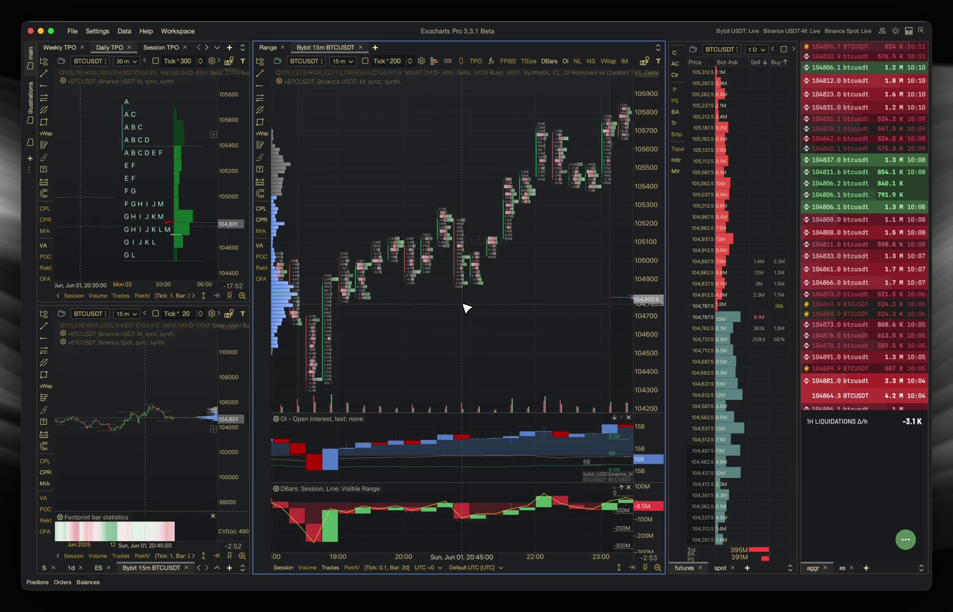
{"action": "scroll", "coordinate": [465, 307], "scroll_direction": "down", "scroll_amount": 10}
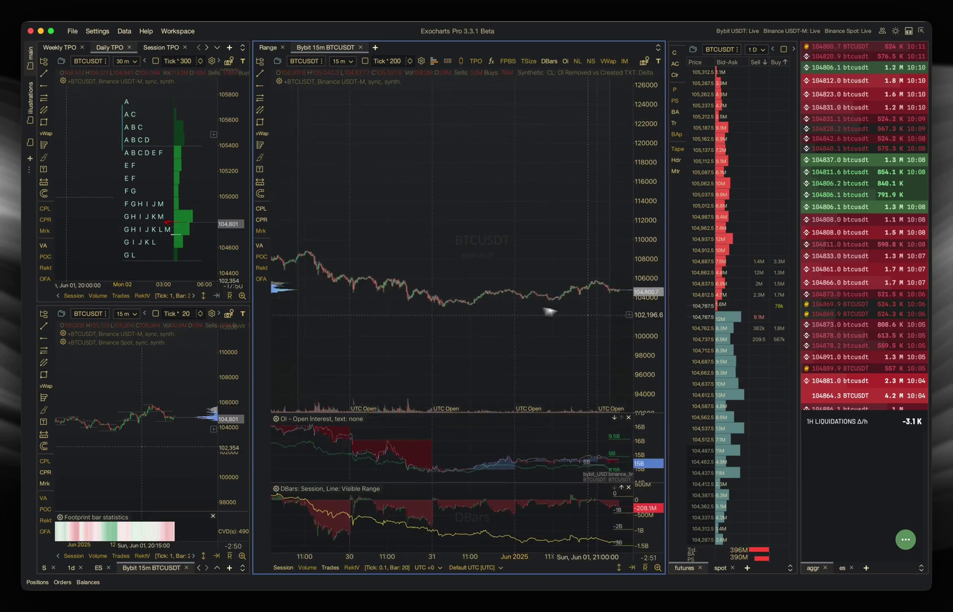
{"action": "left_click_drag", "start_coordinate": [649, 299], "coordinate": [651, 266]}
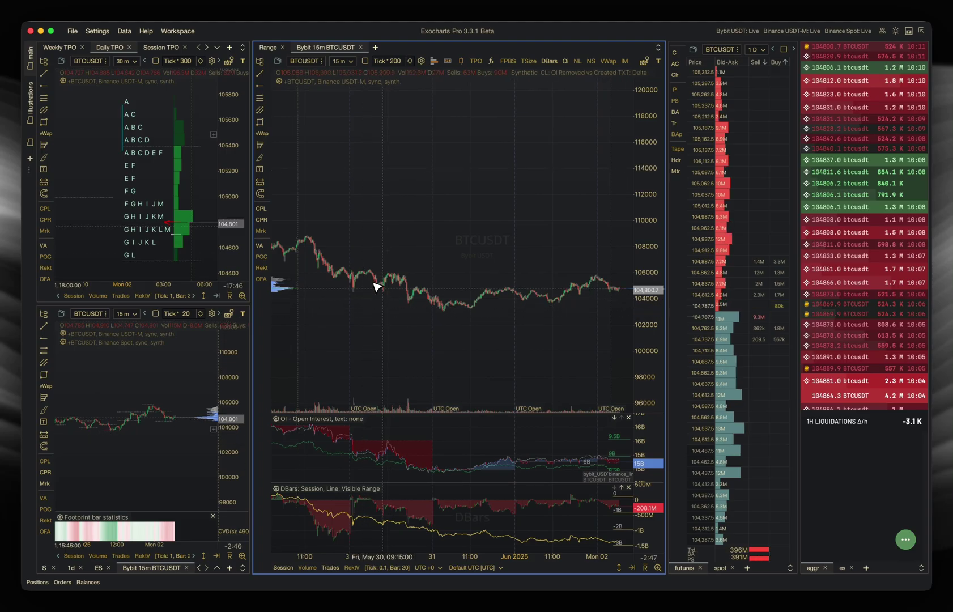
{"action": "left_click_drag", "start_coordinate": [374, 283], "coordinate": [431, 287]}
{"action": "scroll", "coordinate": [430, 288], "scroll_direction": "up", "scroll_amount": 2}
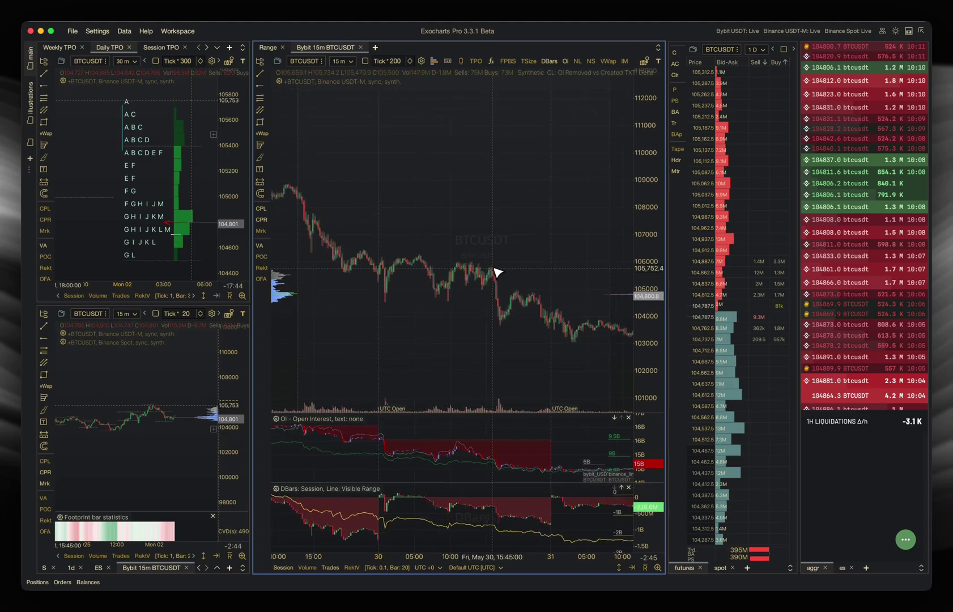
{"action": "scroll", "coordinate": [502, 298], "scroll_direction": "up", "scroll_amount": 1}
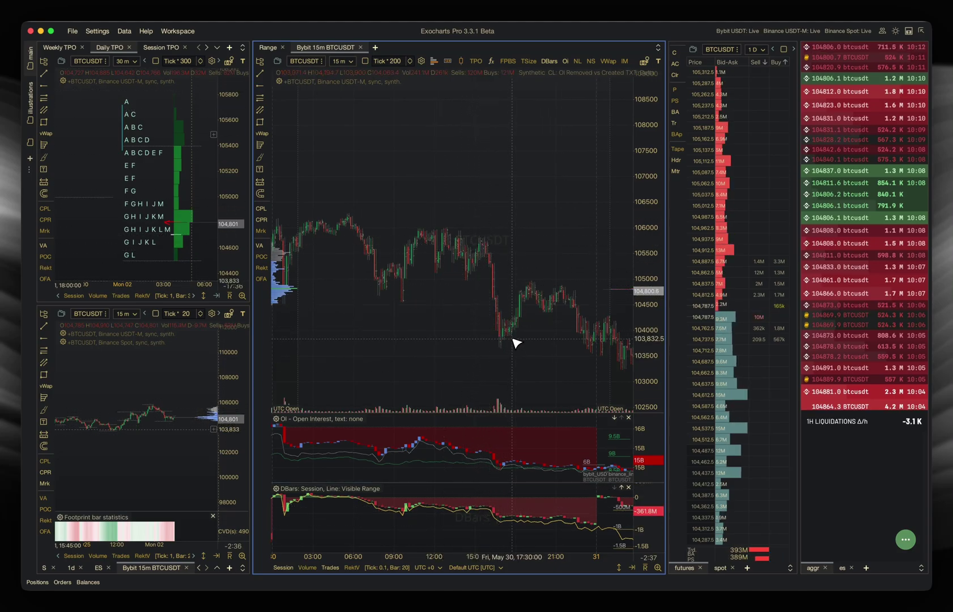
{"action": "scroll", "coordinate": [505, 318], "scroll_direction": "up", "scroll_amount": 5}
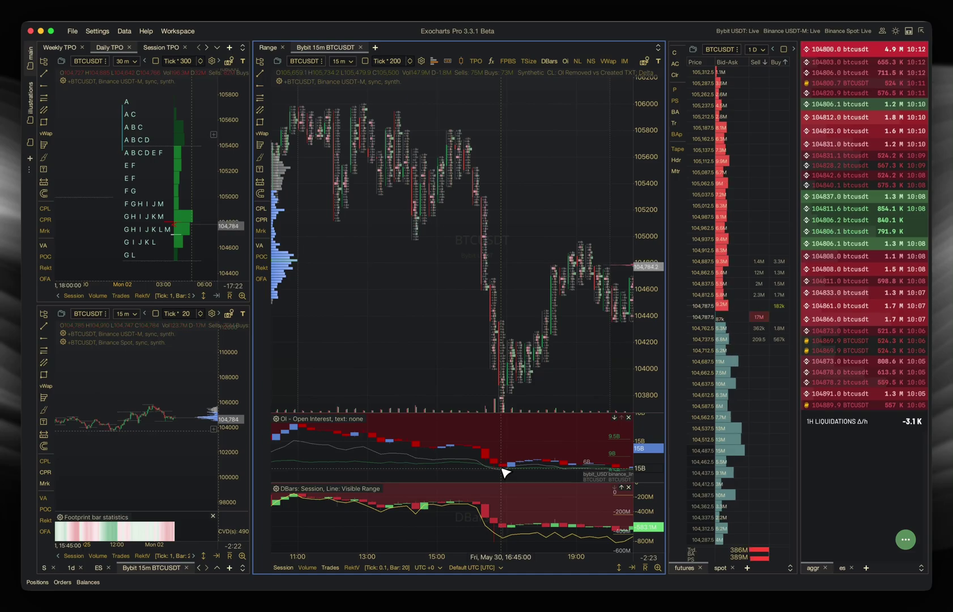
{"action": "scroll", "coordinate": [491, 282], "scroll_direction": "down", "scroll_amount": 3}
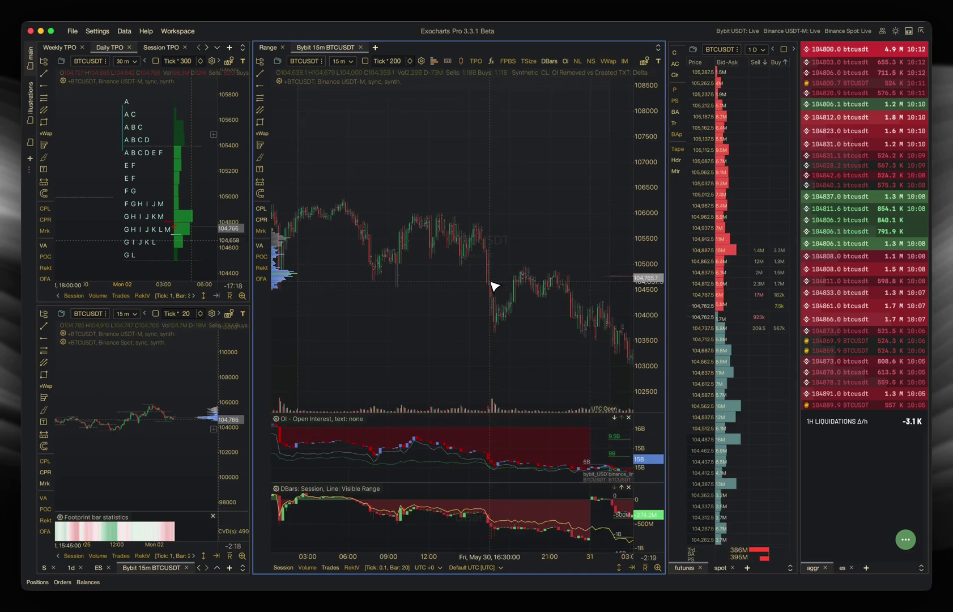
{"action": "scroll", "coordinate": [491, 283], "scroll_direction": "up", "scroll_amount": 2}
Step: Compare OI clusters, open interest and delta across the June 2, June 1 and May 31 03:00 swings
{"action": "scroll", "coordinate": [485, 263], "scroll_direction": "up", "scroll_amount": 2}
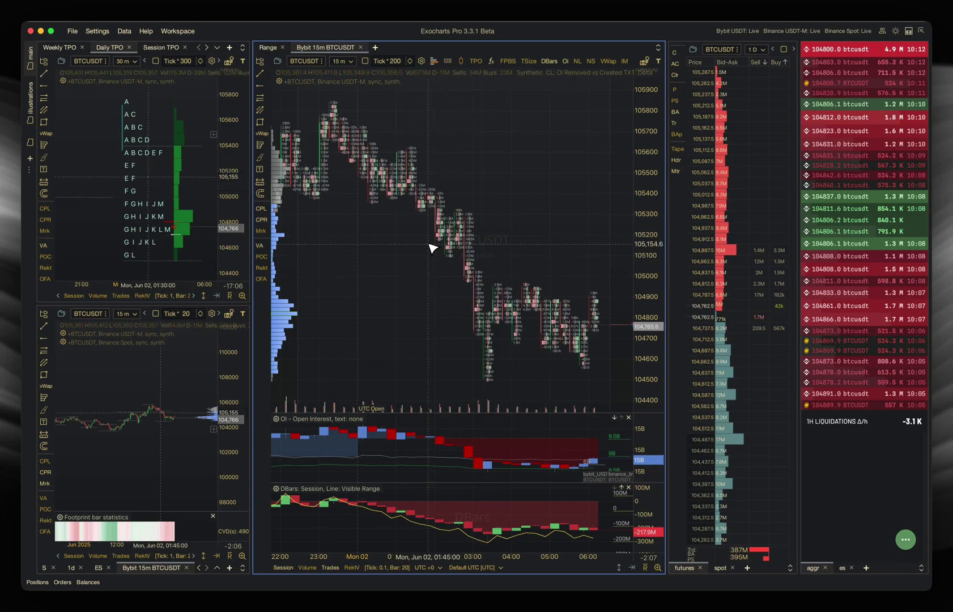
{"action": "scroll", "coordinate": [431, 248], "scroll_direction": "up", "scroll_amount": 5}
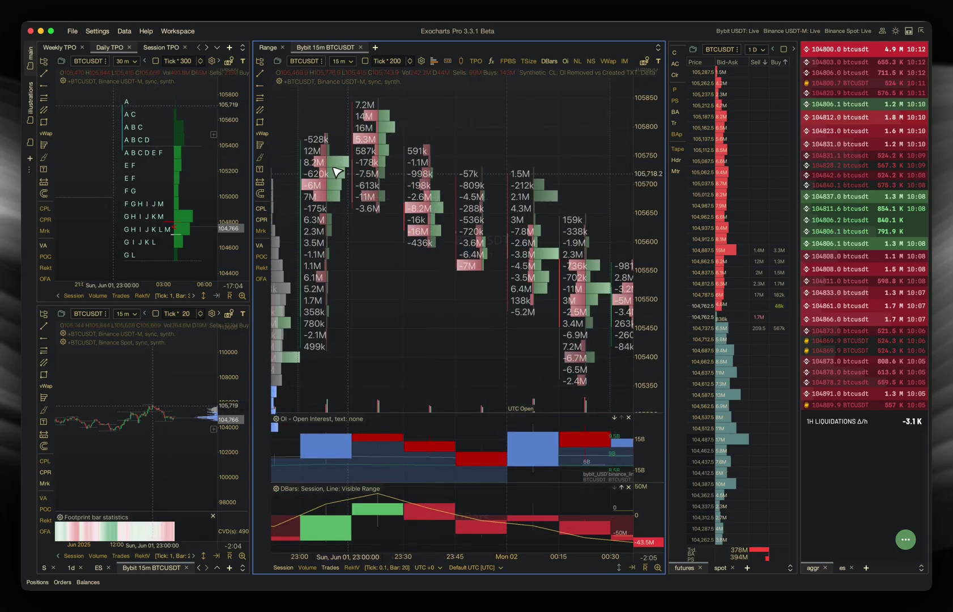
{"action": "scroll", "coordinate": [467, 171], "scroll_direction": "down", "scroll_amount": 5}
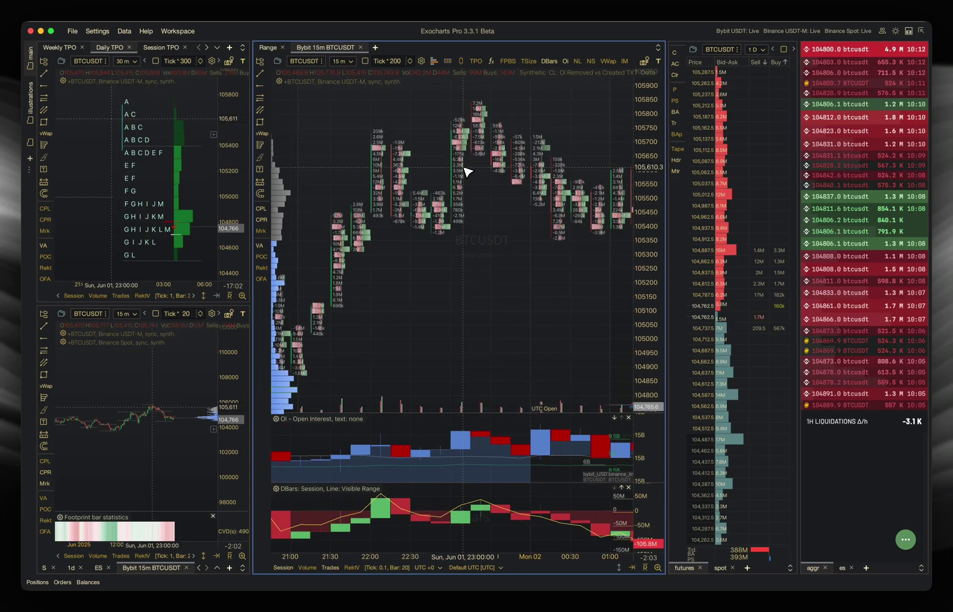
{"action": "scroll", "coordinate": [467, 171], "scroll_direction": "down", "scroll_amount": 5}
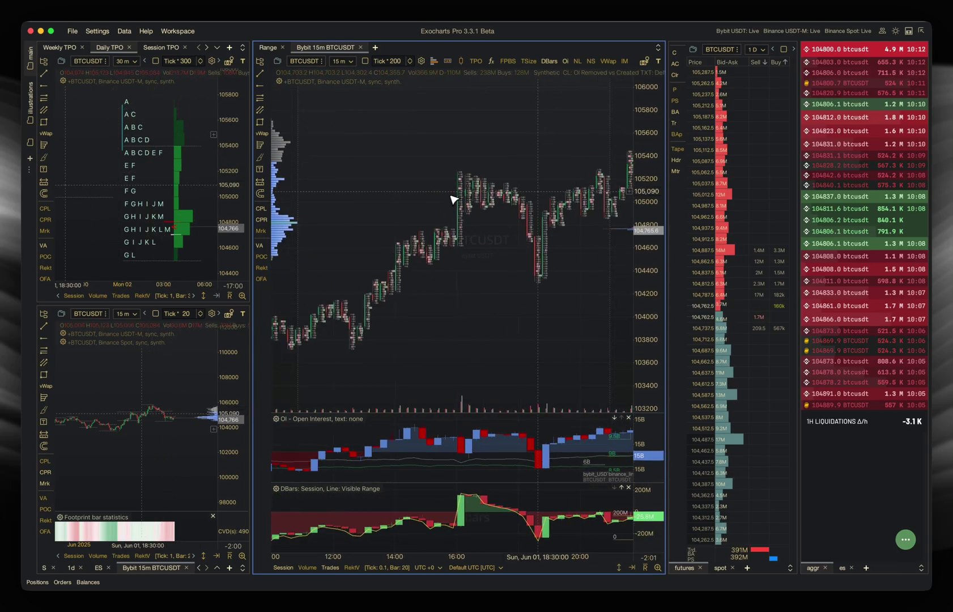
{"action": "scroll", "coordinate": [456, 200], "scroll_direction": "up", "scroll_amount": 5}
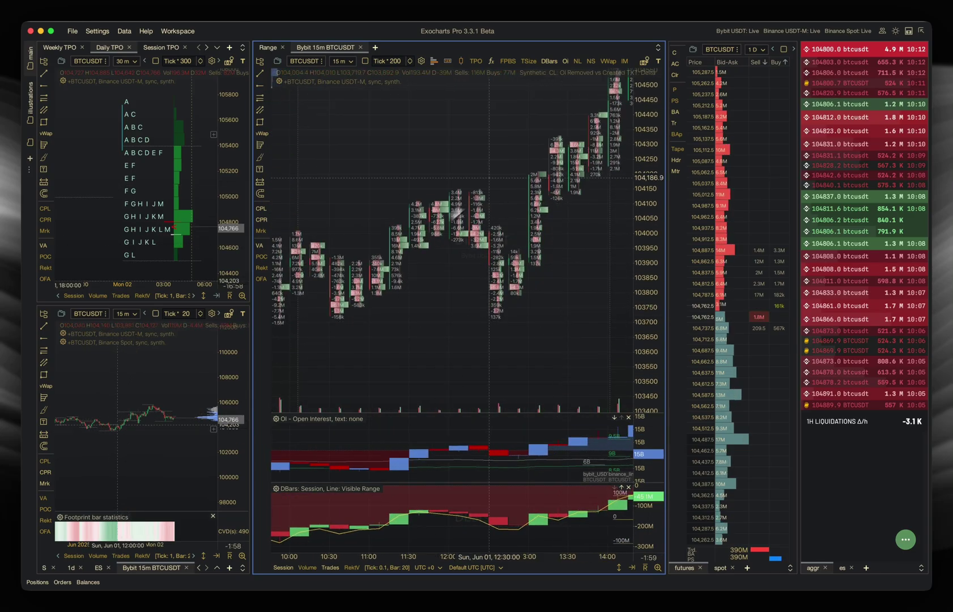
{"action": "scroll", "coordinate": [491, 267], "scroll_direction": "down", "scroll_amount": 10}
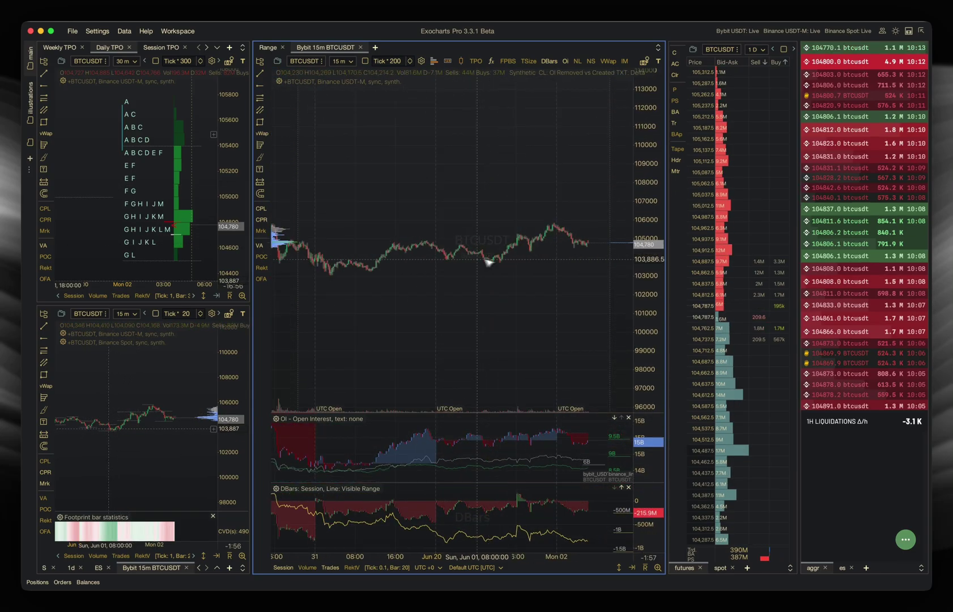
{"action": "scroll", "coordinate": [443, 269], "scroll_direction": "up", "scroll_amount": 10}
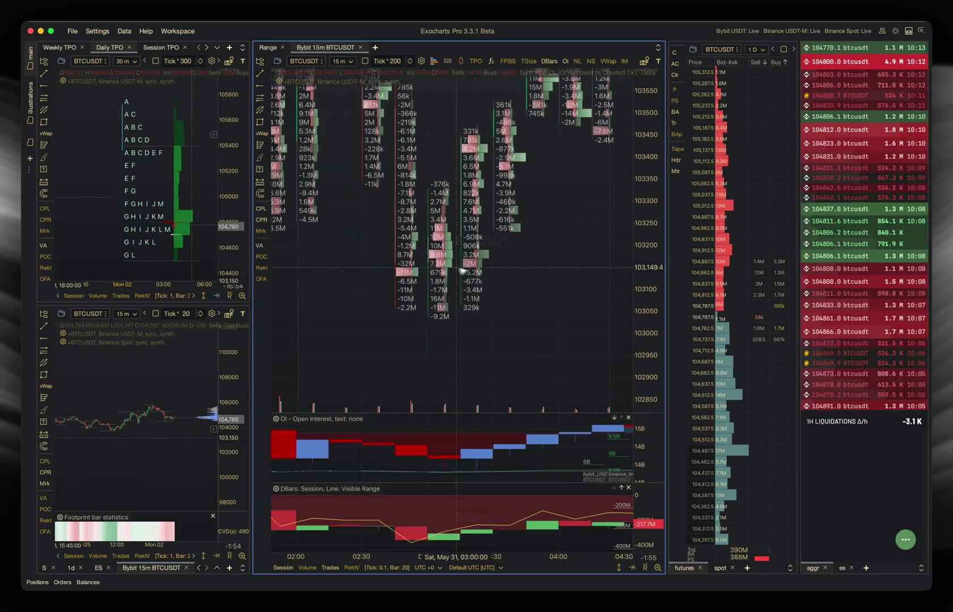
Step: Examine the OI cluster values per price level around the May 31 03:00 low against open interest and delta
{"action": "left_click_drag", "start_coordinate": [658, 156], "coordinate": [653, 208]}
{"action": "scroll", "coordinate": [469, 226], "scroll_direction": "up", "scroll_amount": 5}
{"action": "scroll", "coordinate": [454, 119], "scroll_direction": "up", "scroll_amount": 2}
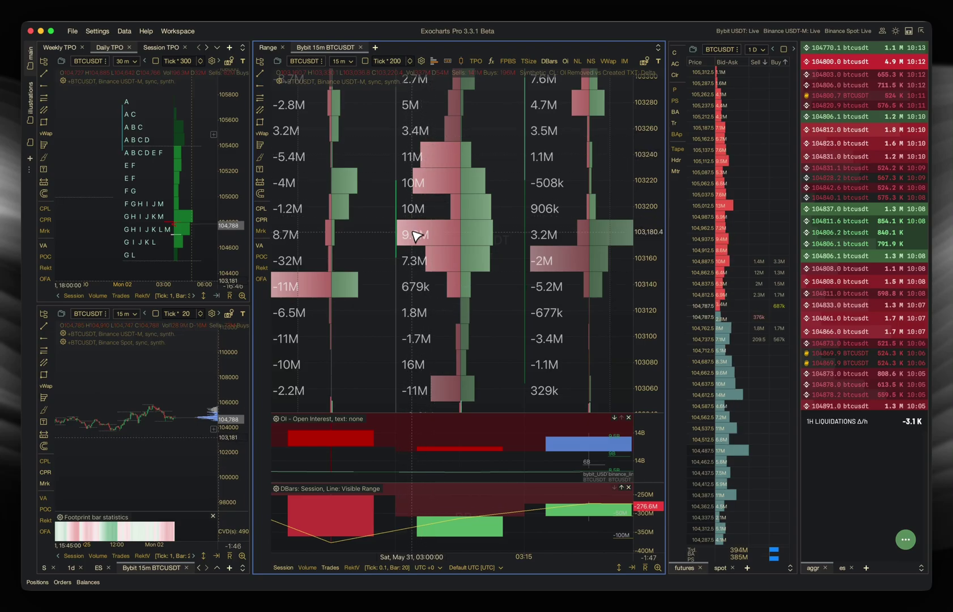
{"action": "scroll", "coordinate": [417, 237], "scroll_direction": "down", "scroll_amount": 5}
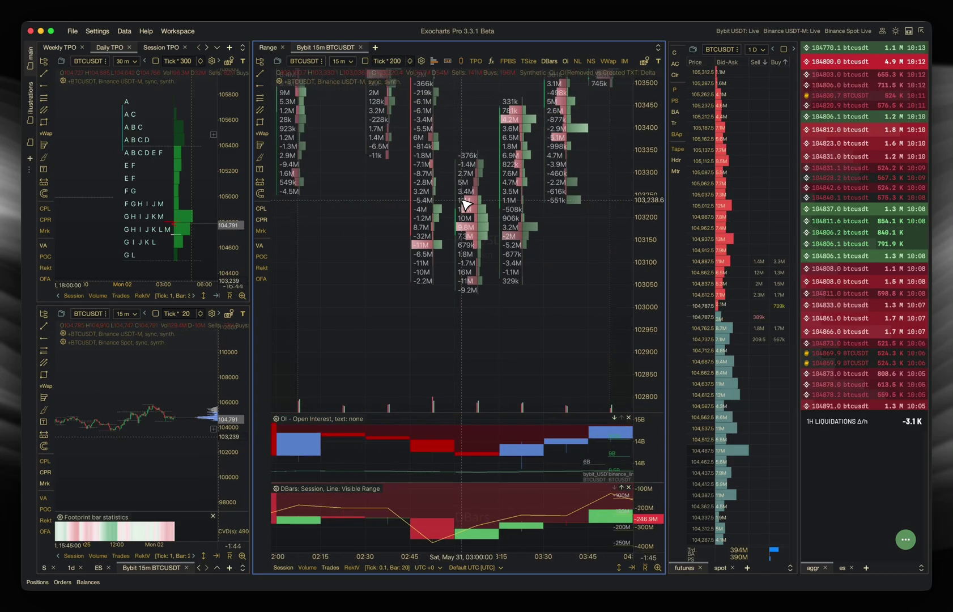
{"action": "scroll", "coordinate": [463, 204], "scroll_direction": "up", "scroll_amount": 5}
{"action": "scroll", "coordinate": [453, 176], "scroll_direction": "up", "scroll_amount": 2}
{"action": "scroll", "coordinate": [454, 177], "scroll_direction": "down", "scroll_amount": 3}
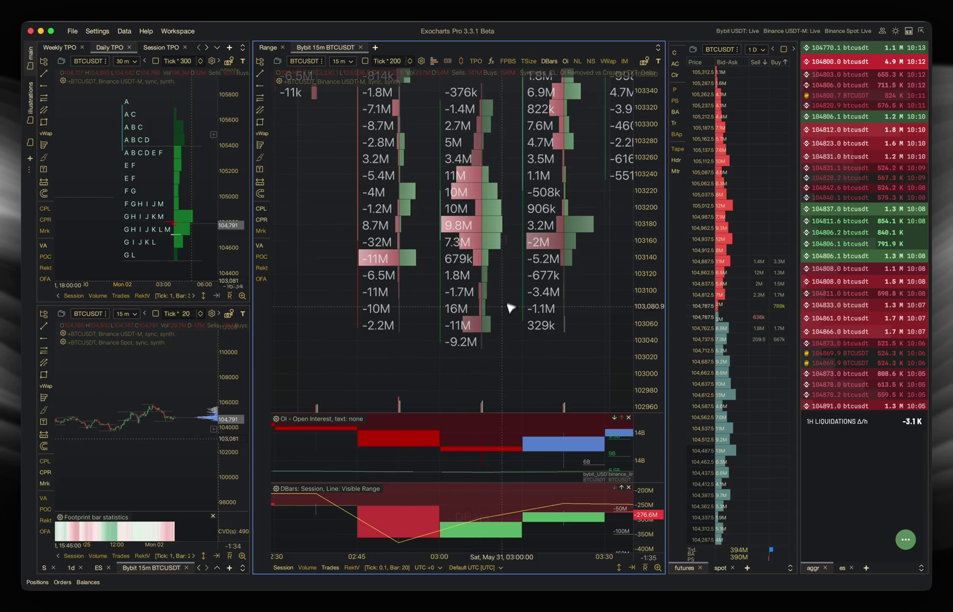
{"action": "scroll", "coordinate": [494, 327], "scroll_direction": "down", "scroll_amount": 3}
{"action": "scroll", "coordinate": [497, 327], "scroll_direction": "up", "scroll_amount": 5}
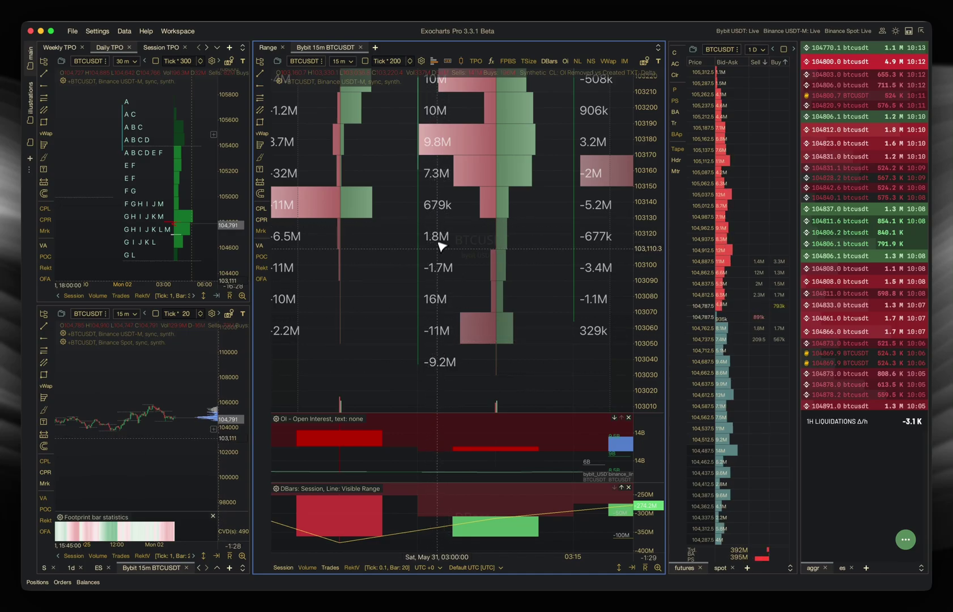
Step: Set the cluster text type to Imbalance and review the OI Based text options and the surrounding May 31 clusters
{"action": "left_click", "coordinate": [448, 61]}
{"action": "left_click", "coordinate": [478, 161]}
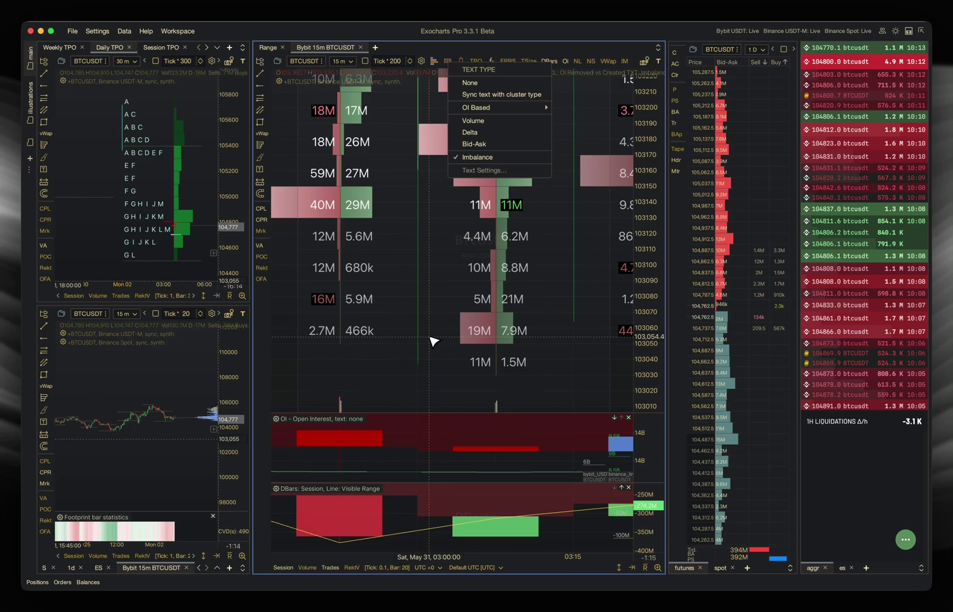
{"action": "mouse_move", "coordinate": [503, 108]}
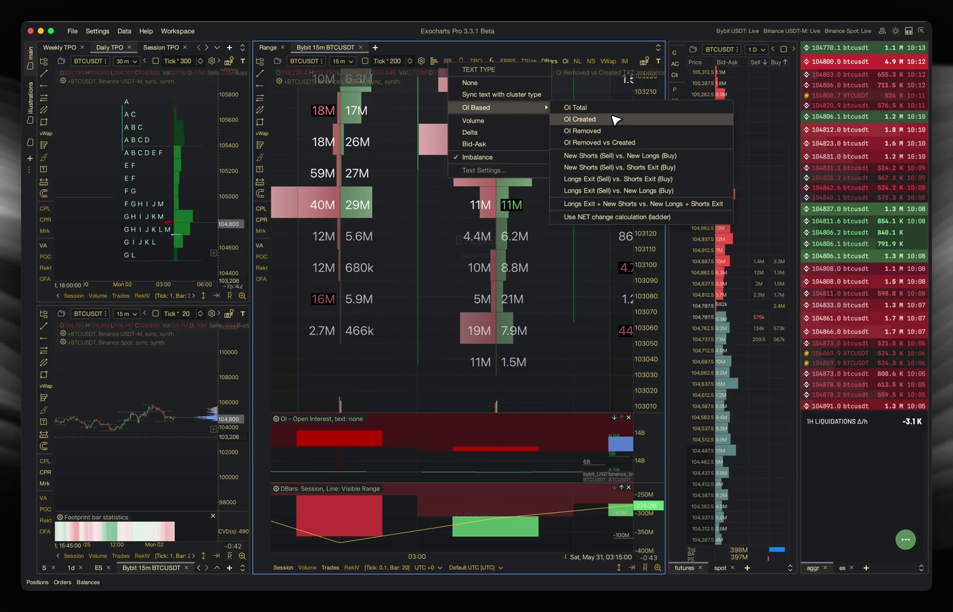
{"action": "scroll", "coordinate": [498, 279], "scroll_direction": "down", "scroll_amount": 5}
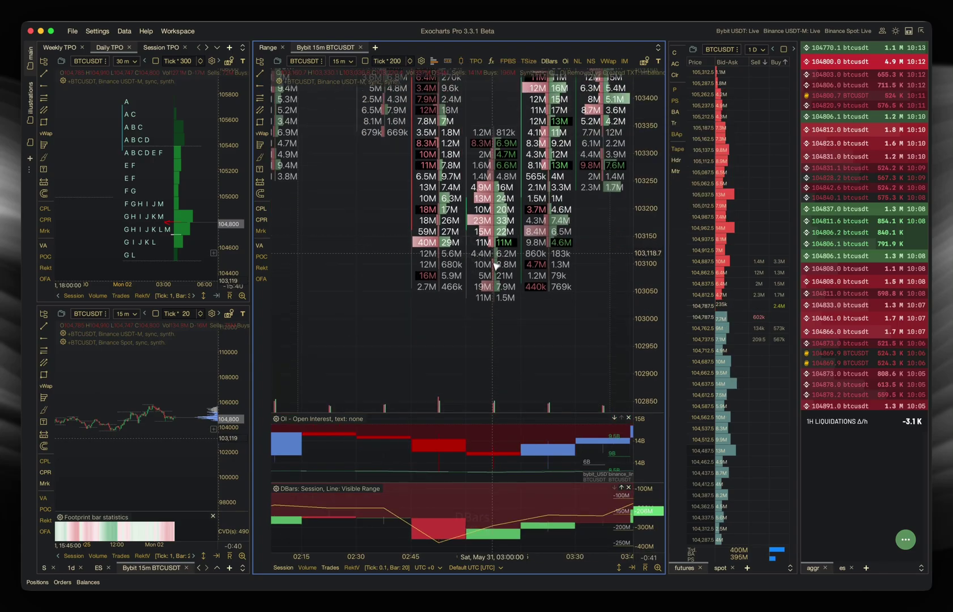
{"action": "left_click_drag", "start_coordinate": [497, 278], "coordinate": [601, 357]}
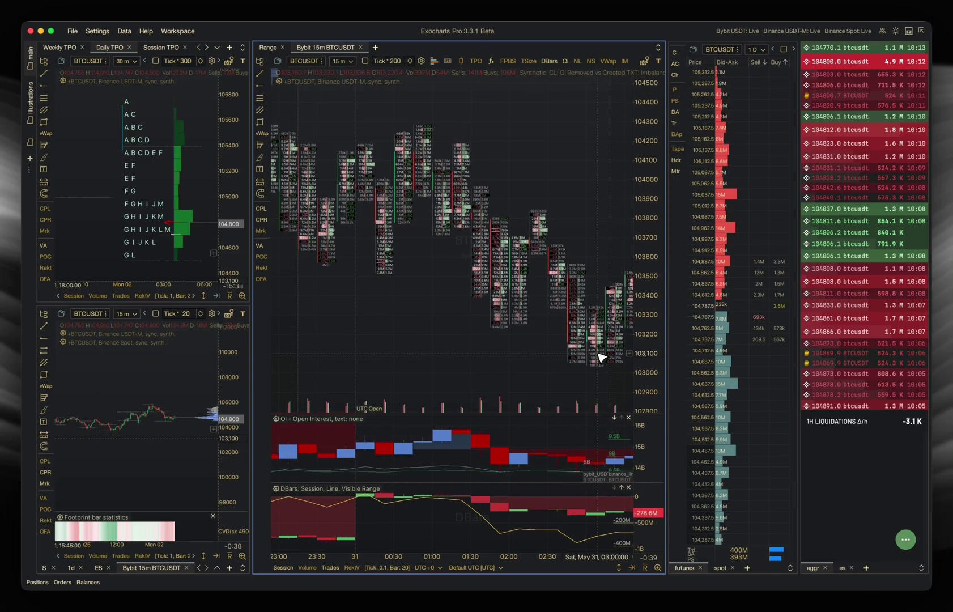